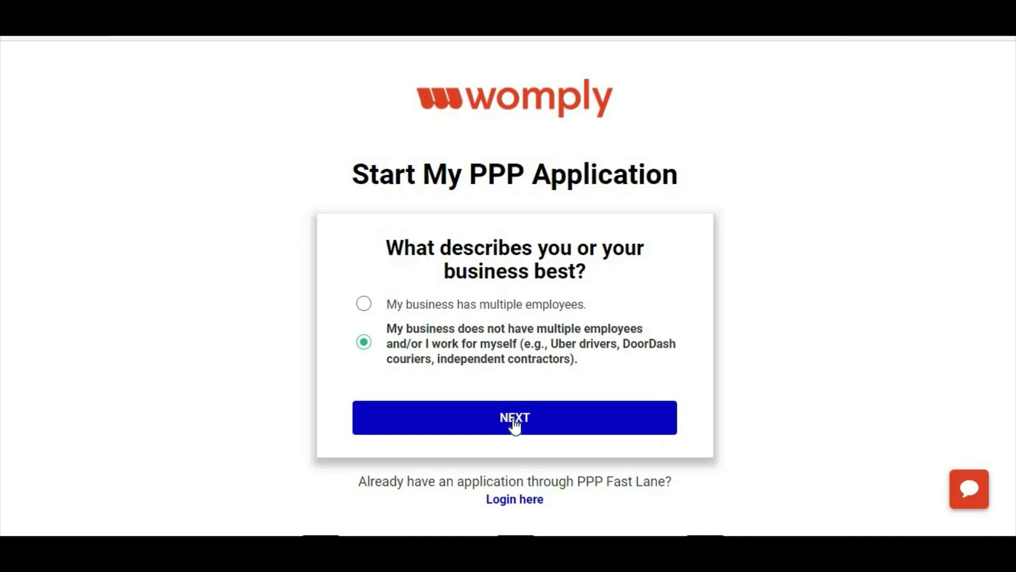
- Continue with the self-employed answer and start the application from the filled contact form
{"action": "left_click", "coordinate": [513, 422]}
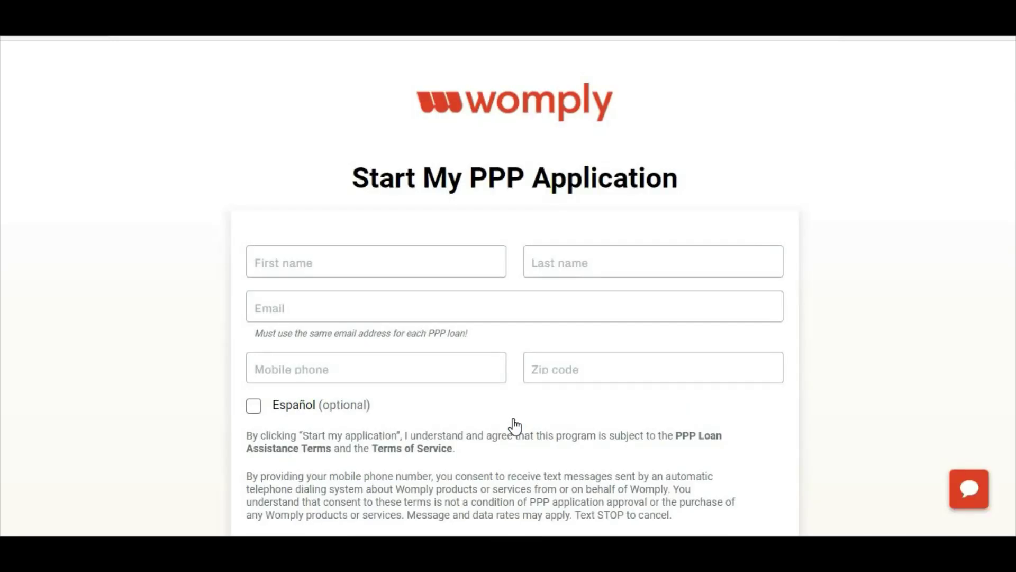
{"action": "scroll", "coordinate": [438, 291], "scroll_direction": "down", "scroll_amount": 2}
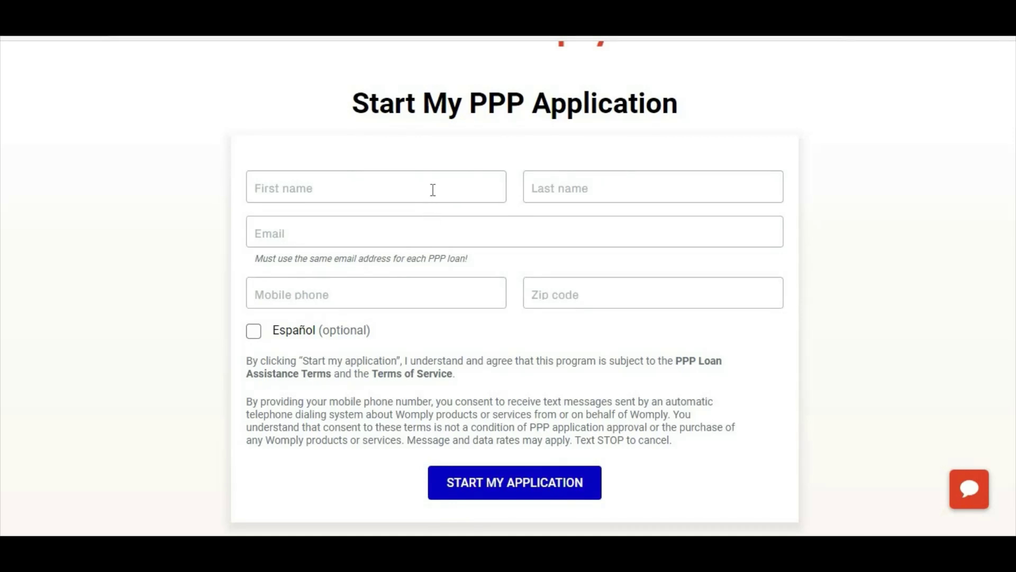
{"action": "scroll", "coordinate": [567, 205], "scroll_direction": "down", "scroll_amount": 5}
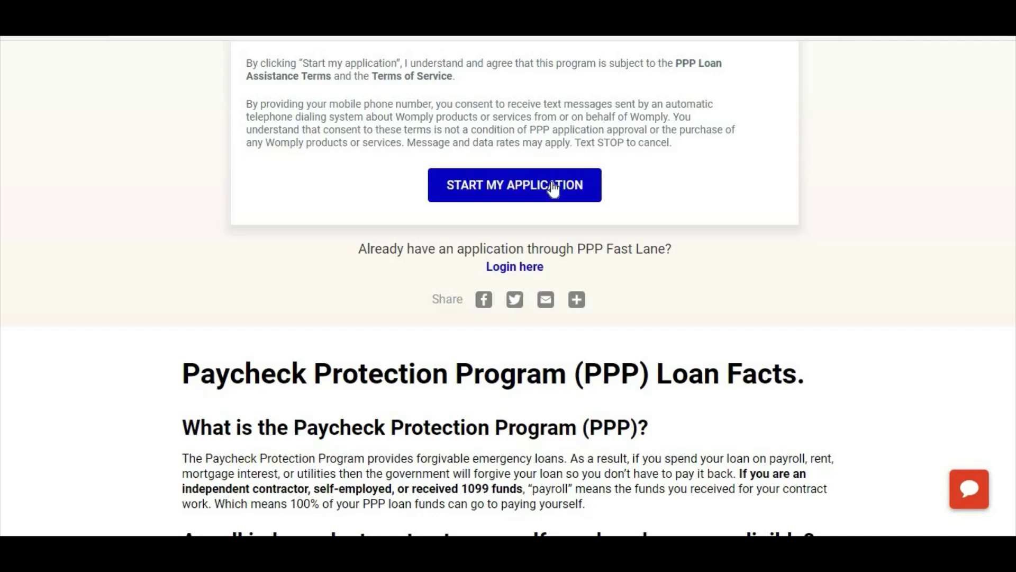
{"action": "left_click", "coordinate": [553, 188]}
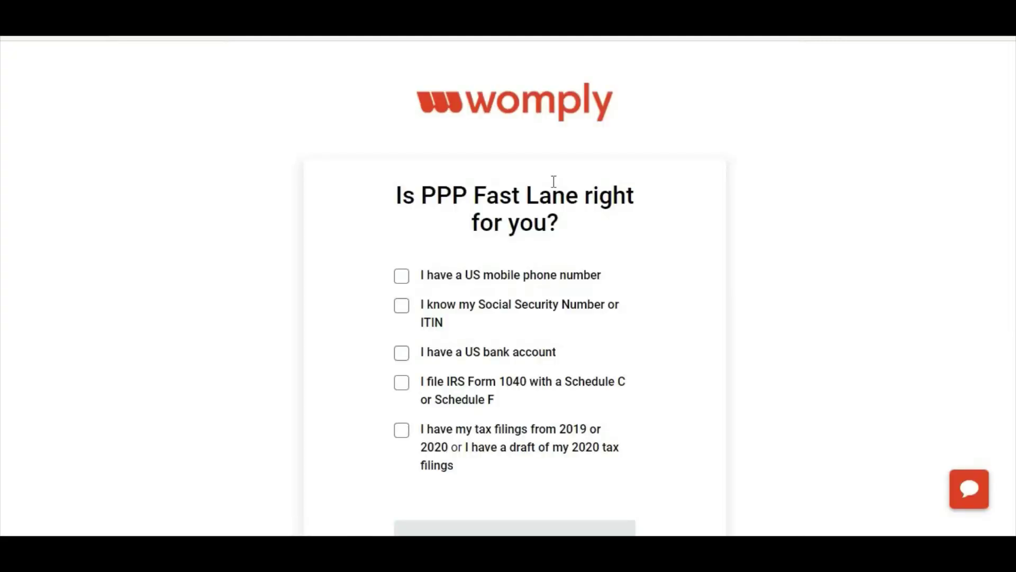
- Confirm US mobile, SSN/ITIN, US bank account, Schedule C/F, and 2019/2020 taxes, then Apply Fast
{"action": "scroll", "coordinate": [554, 181], "scroll_direction": "down", "scroll_amount": 1}
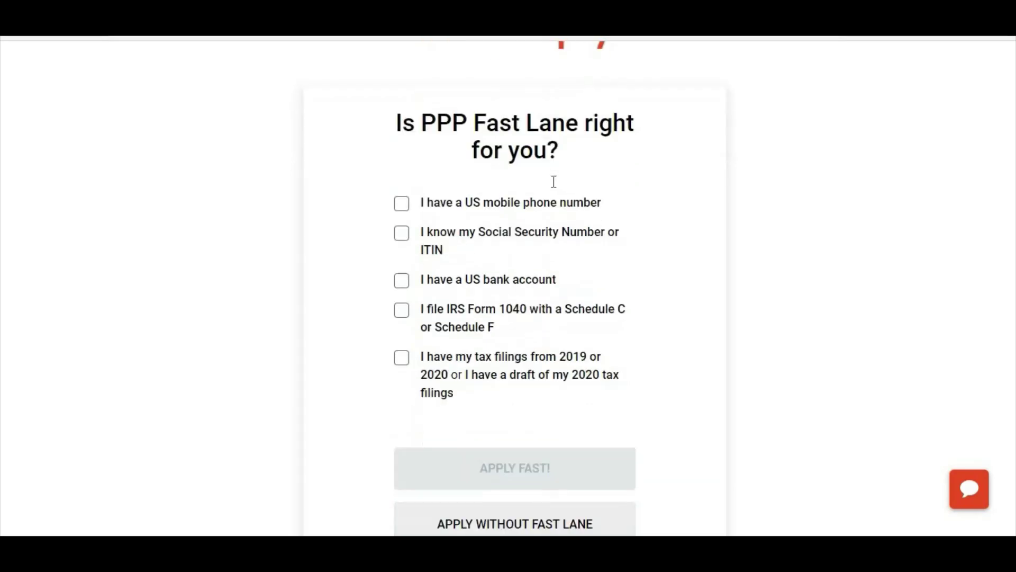
{"action": "left_click", "coordinate": [402, 204]}
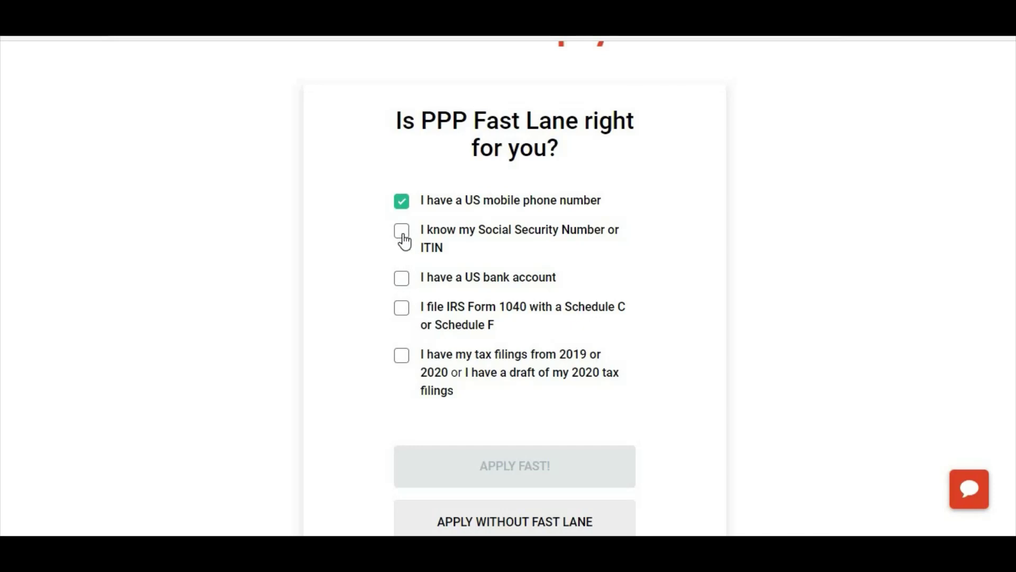
{"action": "left_click", "coordinate": [402, 237]}
{"action": "left_click", "coordinate": [407, 283]}
{"action": "left_click", "coordinate": [402, 310]}
{"action": "left_click", "coordinate": [405, 358]}
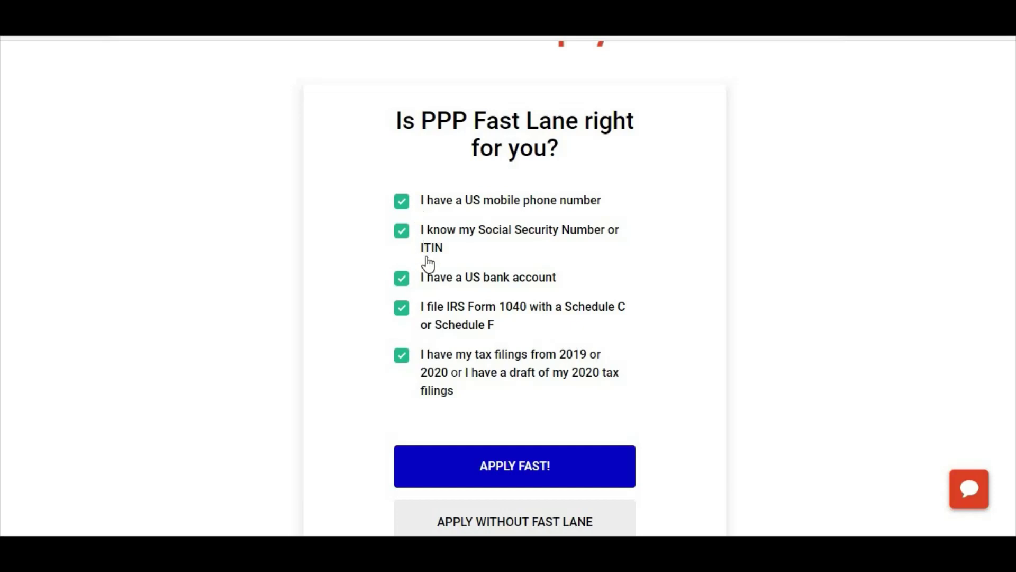
{"action": "scroll", "coordinate": [427, 261], "scroll_direction": "down", "scroll_amount": 2}
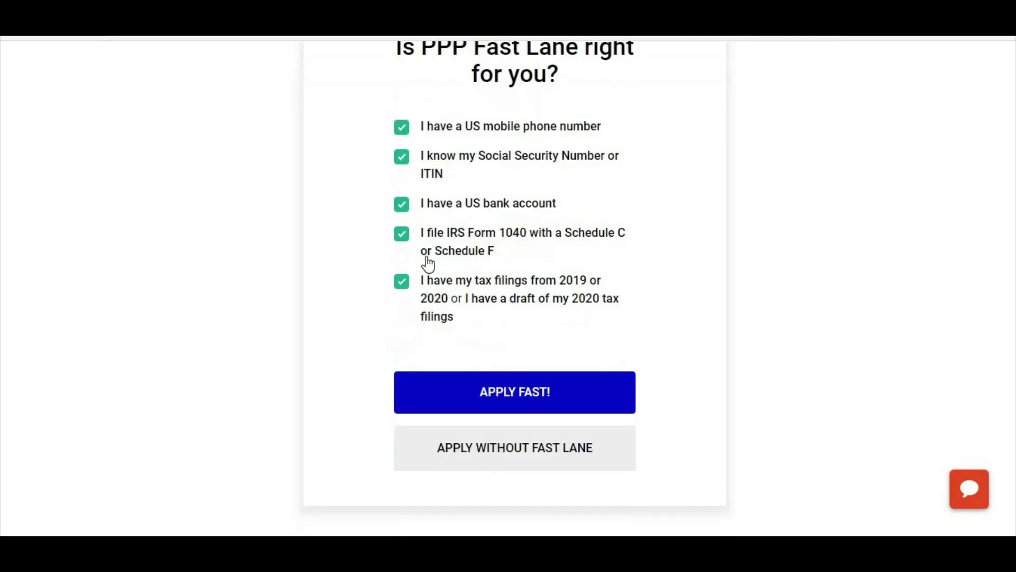
{"action": "left_click", "coordinate": [507, 403]}
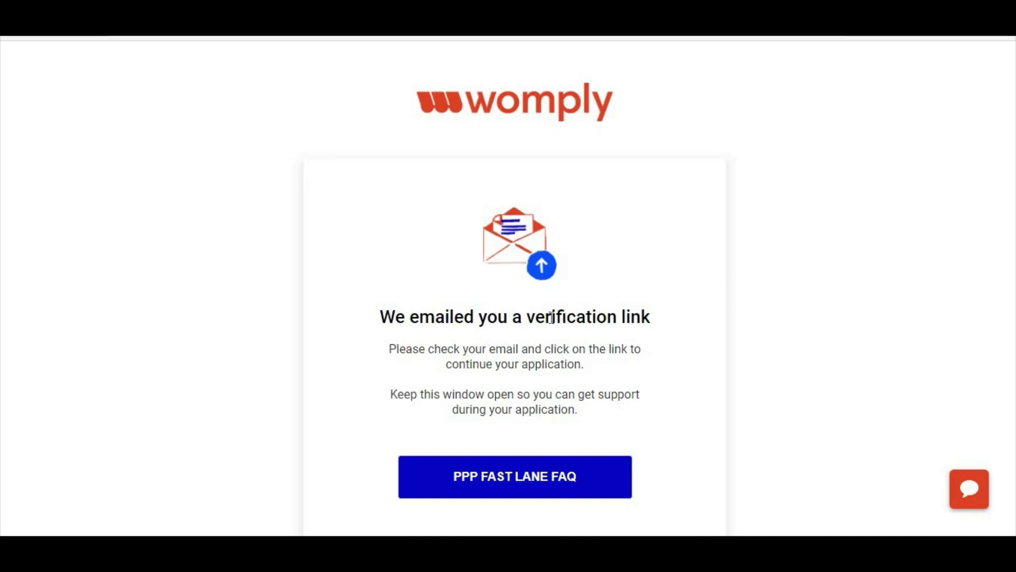
- Continue past the Email verified page to phone verification
{"action": "scroll", "coordinate": [551, 317], "scroll_direction": "down", "scroll_amount": 2}
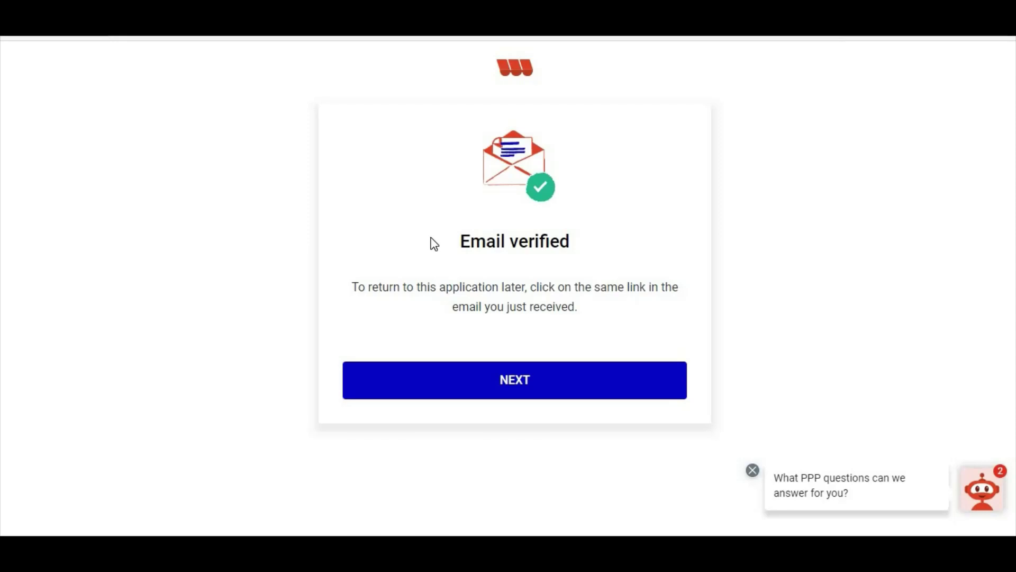
{"action": "left_click", "coordinate": [529, 387]}
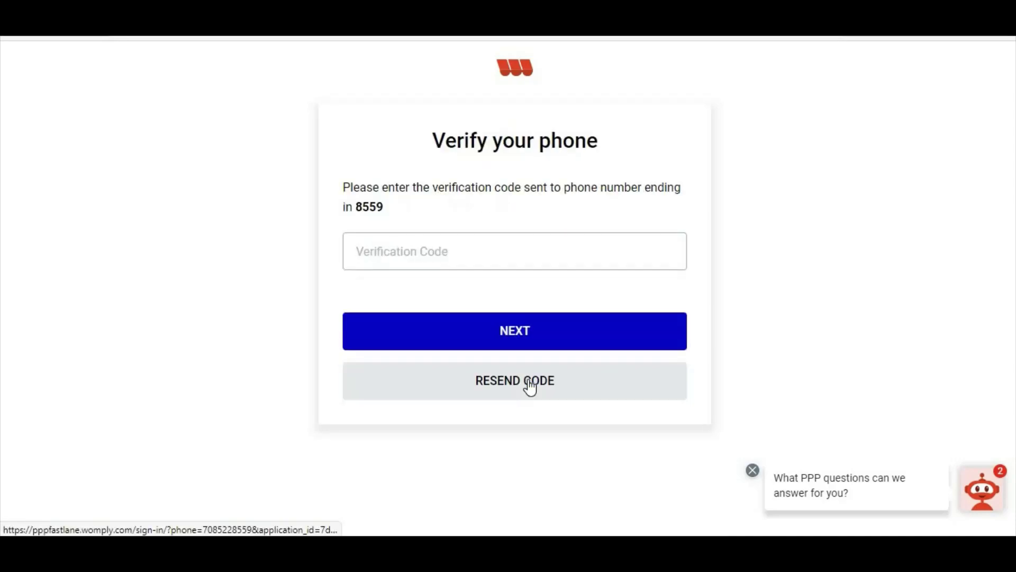
- Enter the texted verification code, submit it, and continue past the phone-verified confirmation
{"action": "left_click", "coordinate": [465, 257]}
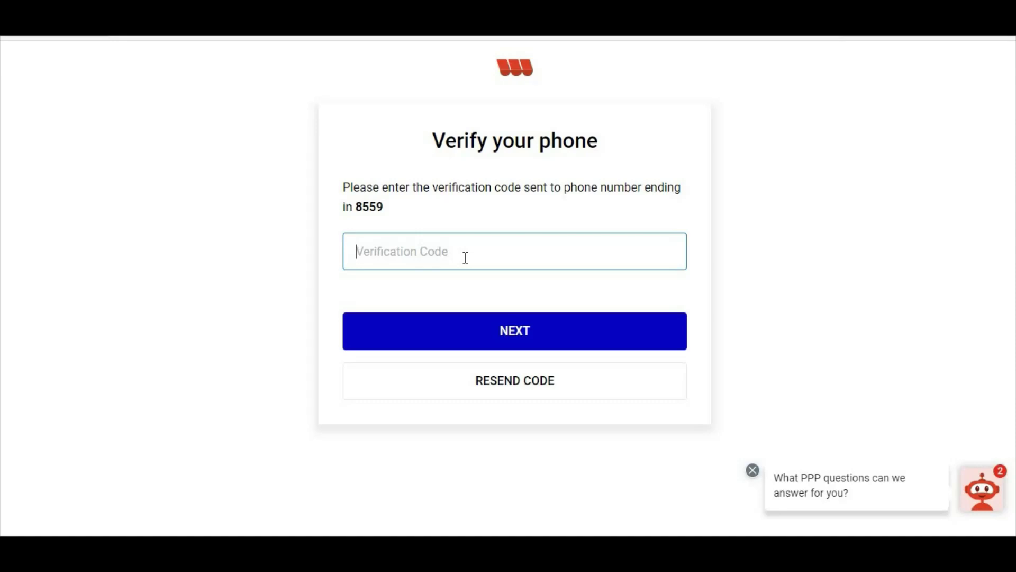
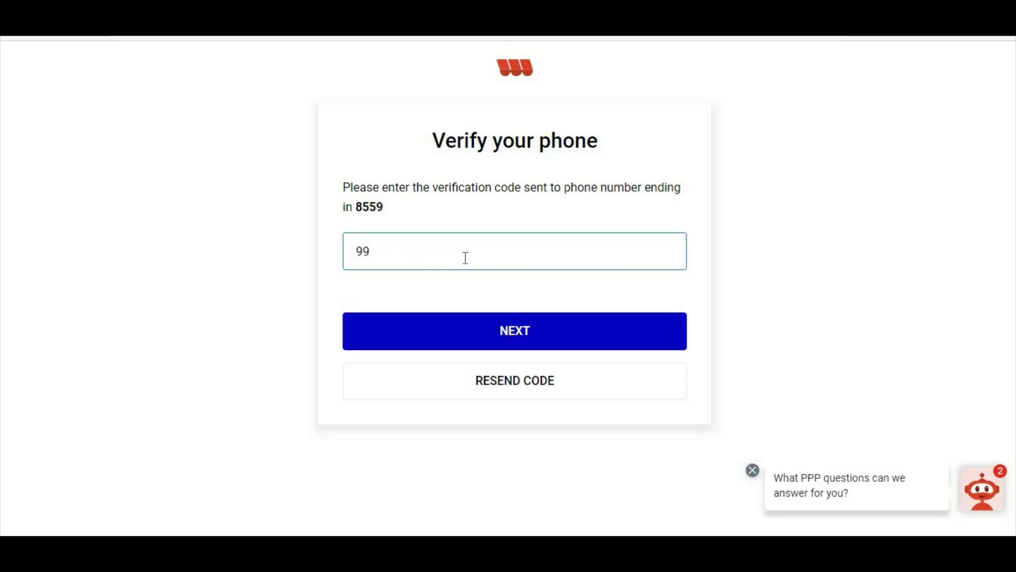
{"action": "left_click", "coordinate": [511, 329]}
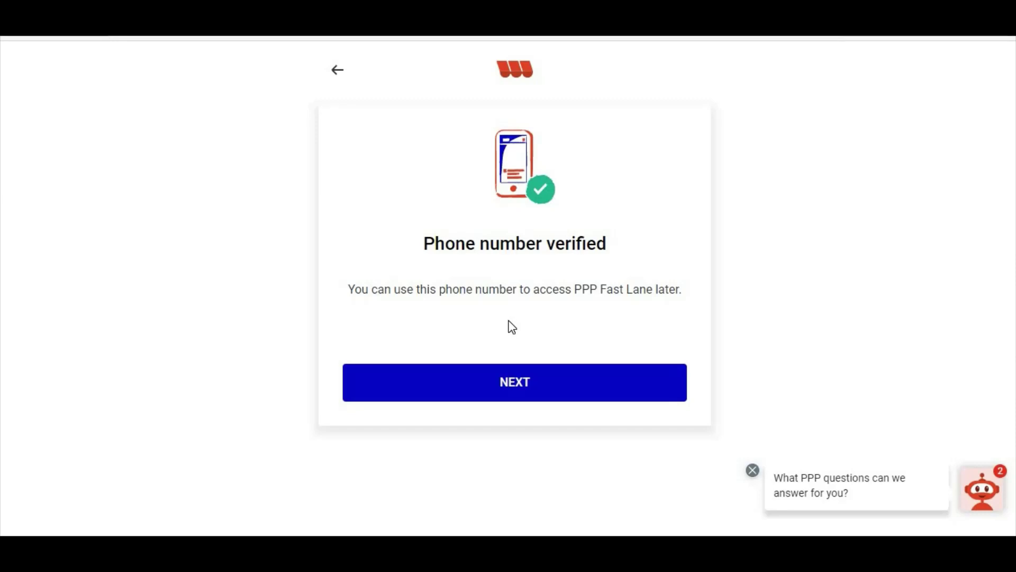
{"action": "left_click", "coordinate": [527, 379]}
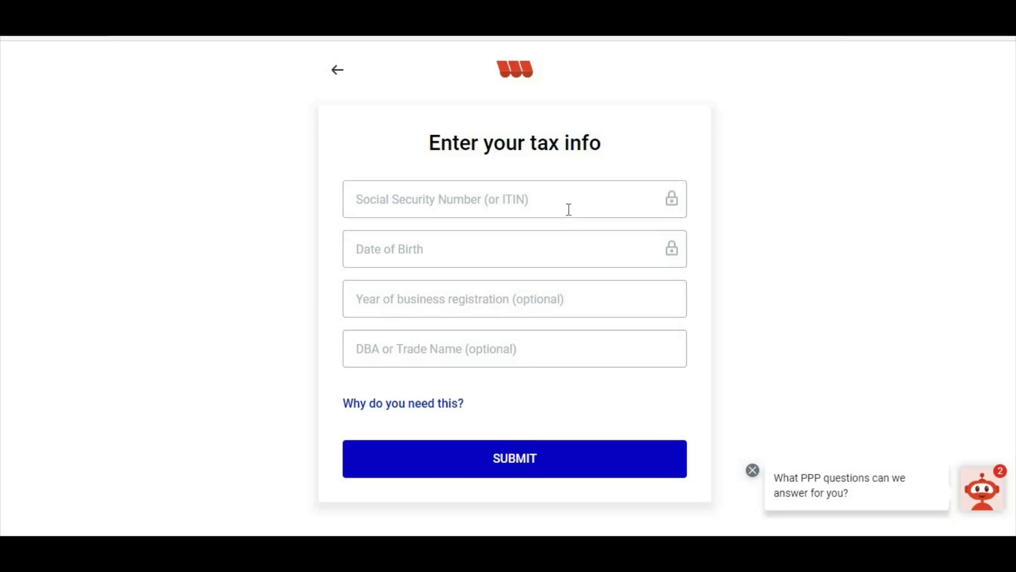
- Submit the SSN and birth date tax info, then begin Certify Key Facts
{"action": "left_click", "coordinate": [569, 210]}
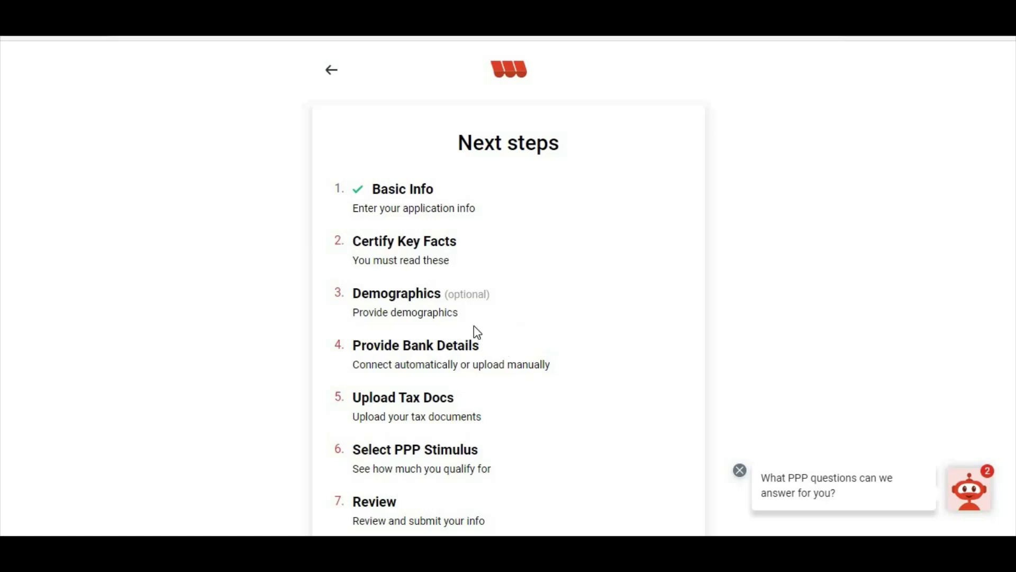
{"action": "left_click", "coordinate": [429, 245]}
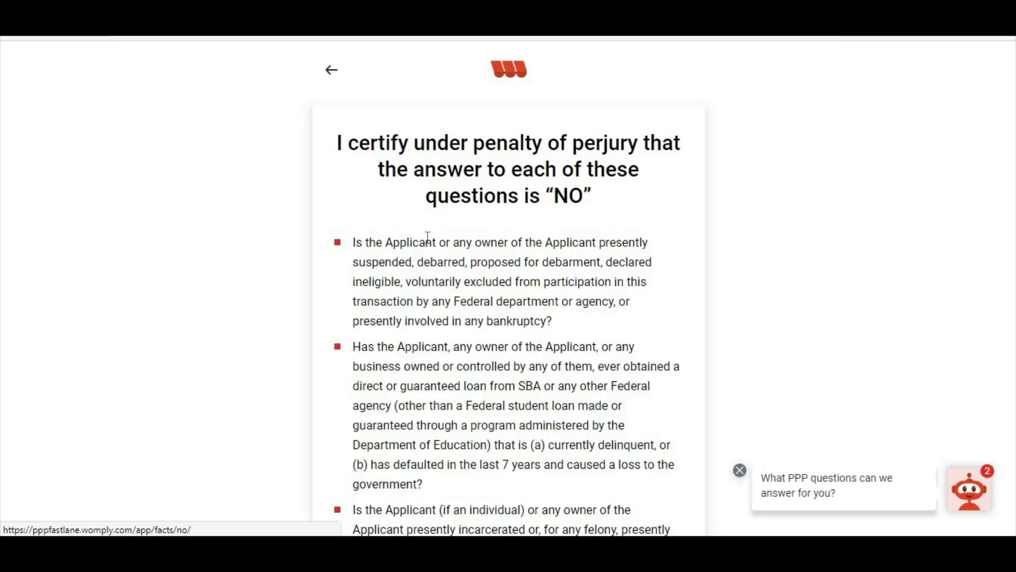
- Read through the perjury certification questions and confirm every answer is No
{"action": "scroll", "coordinate": [466, 230], "scroll_direction": "down", "scroll_amount": 1}
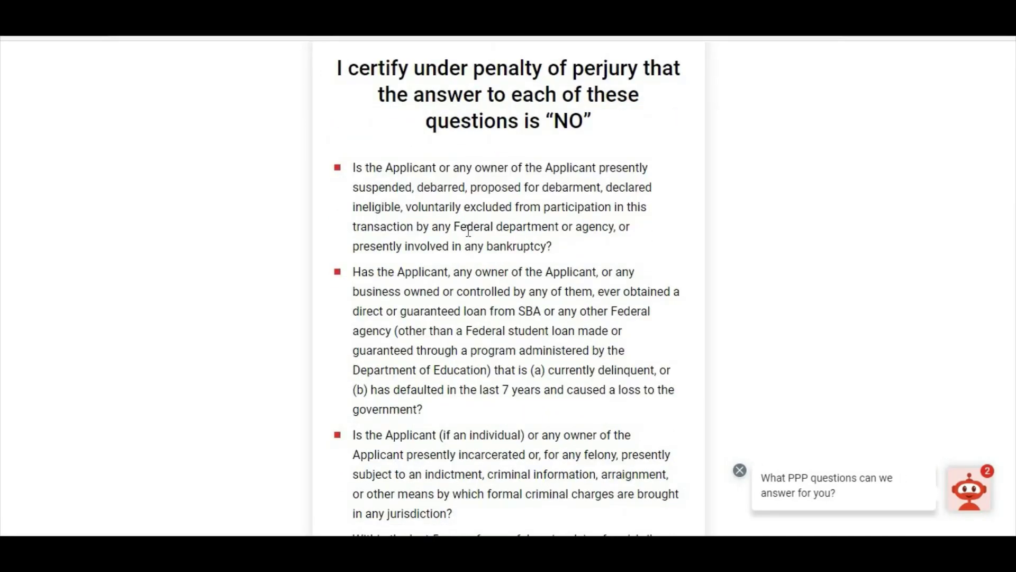
{"action": "scroll", "coordinate": [466, 230], "scroll_direction": "up", "scroll_amount": 1}
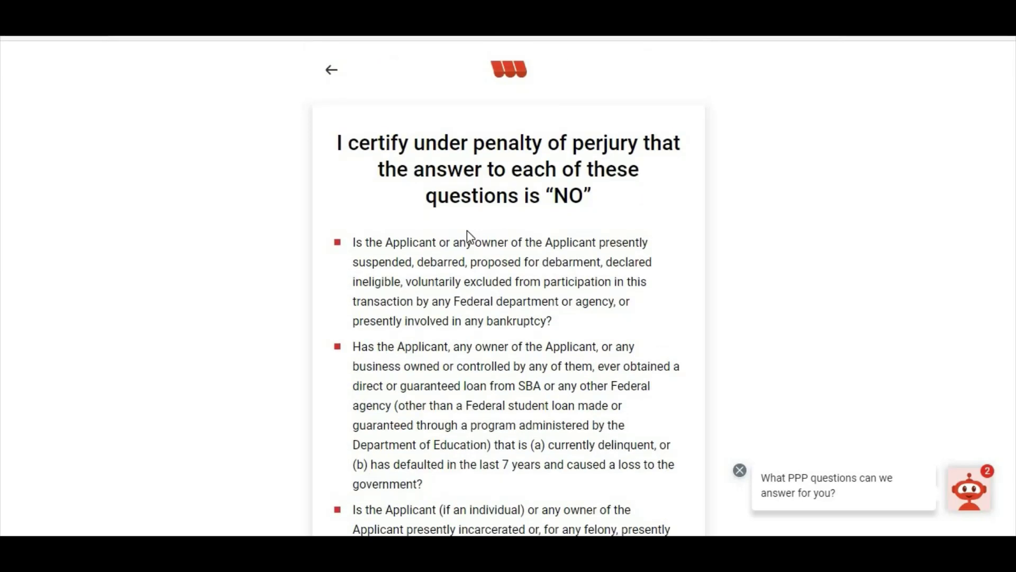
{"action": "scroll", "coordinate": [467, 235], "scroll_direction": "down", "scroll_amount": 1}
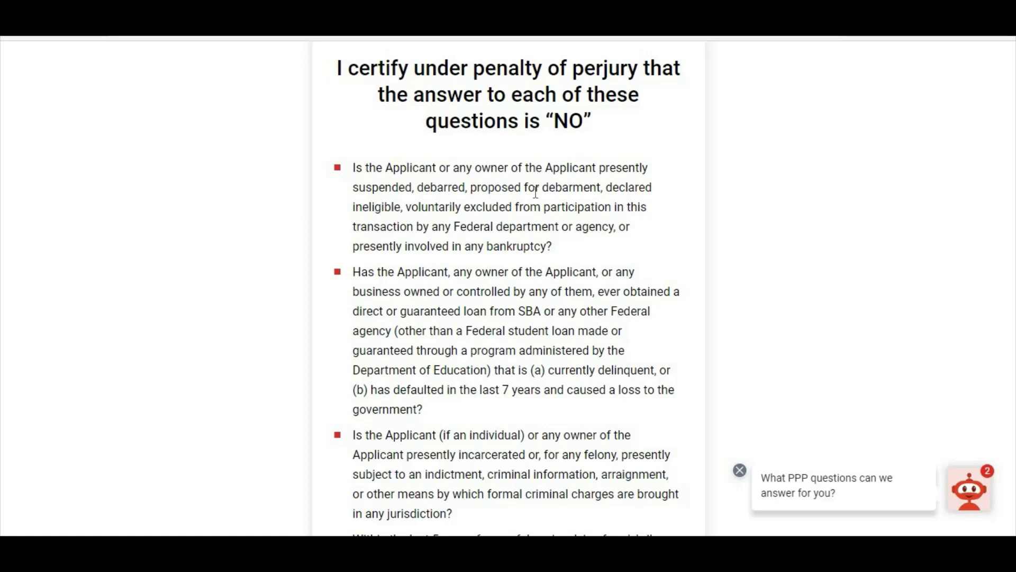
{"action": "scroll", "coordinate": [536, 191], "scroll_direction": "down", "scroll_amount": 1}
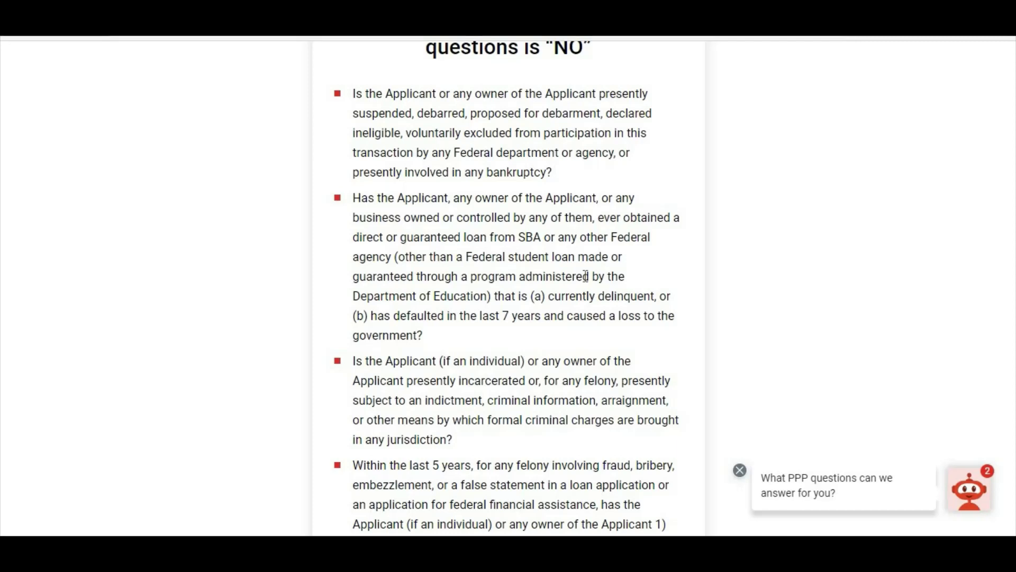
{"action": "scroll", "coordinate": [585, 277], "scroll_direction": "down", "scroll_amount": 1}
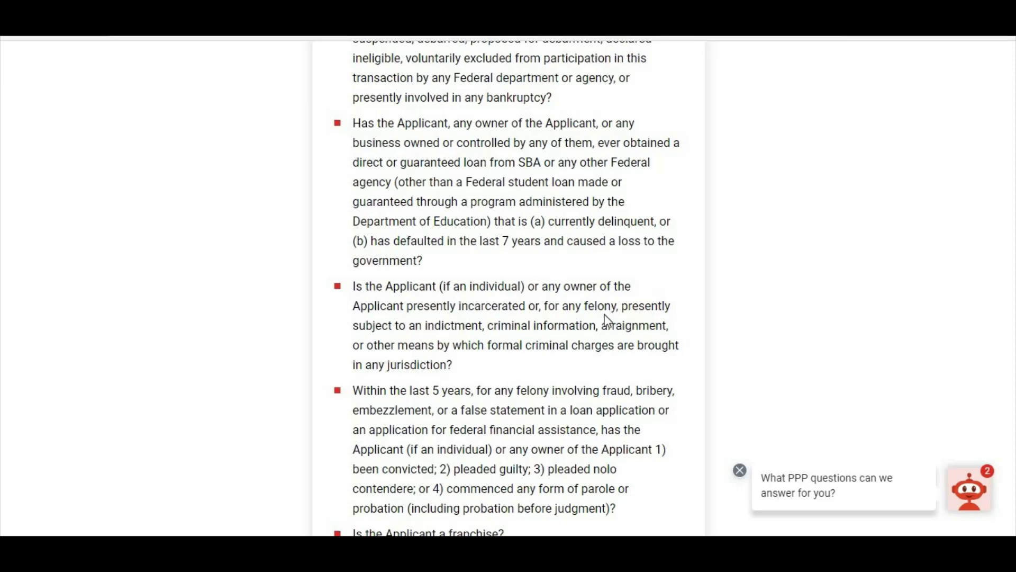
{"action": "scroll", "coordinate": [603, 315], "scroll_direction": "down", "scroll_amount": 1}
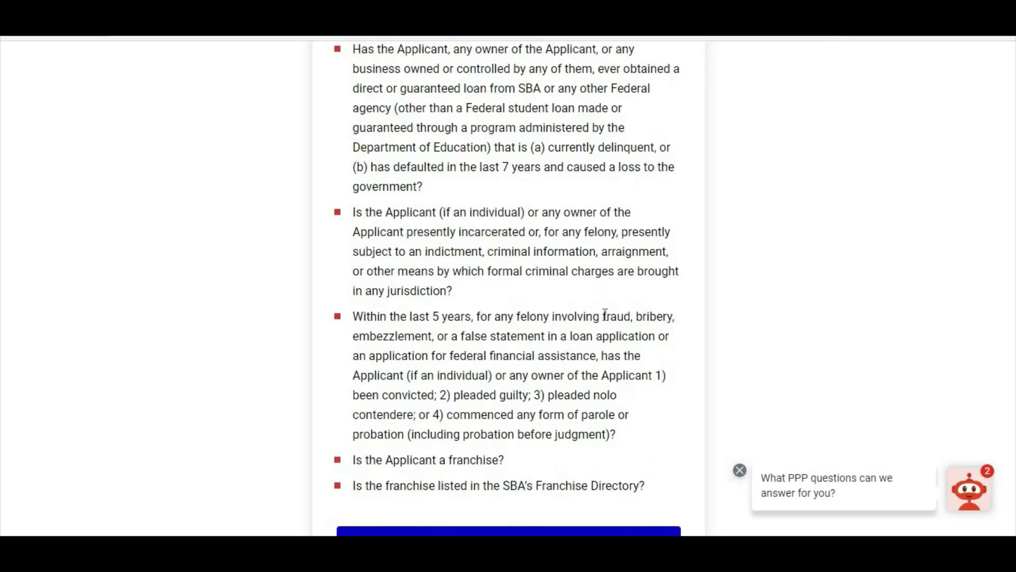
{"action": "scroll", "coordinate": [605, 315], "scroll_direction": "down", "scroll_amount": 1}
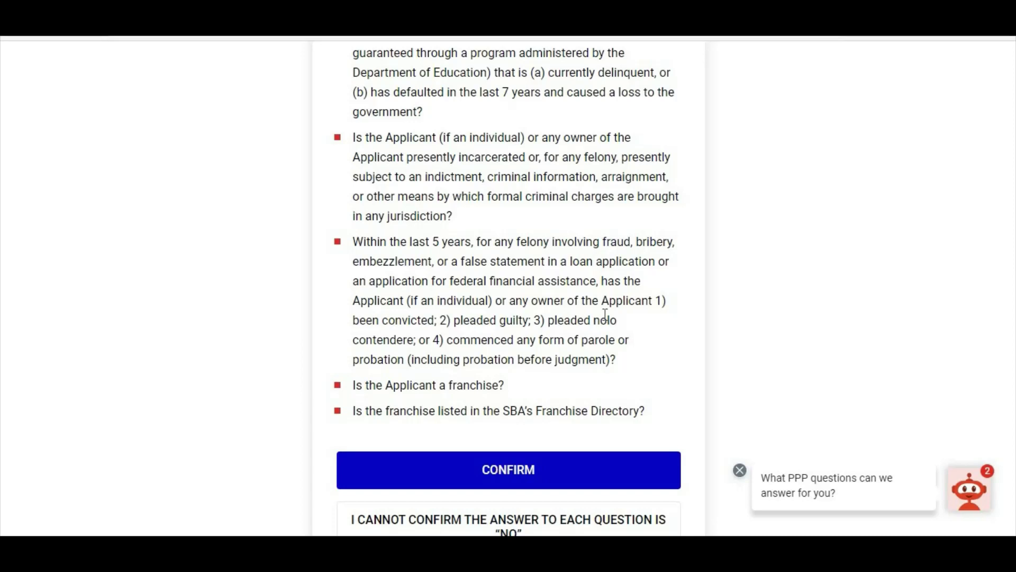
{"action": "scroll", "coordinate": [590, 297], "scroll_direction": "down", "scroll_amount": 1}
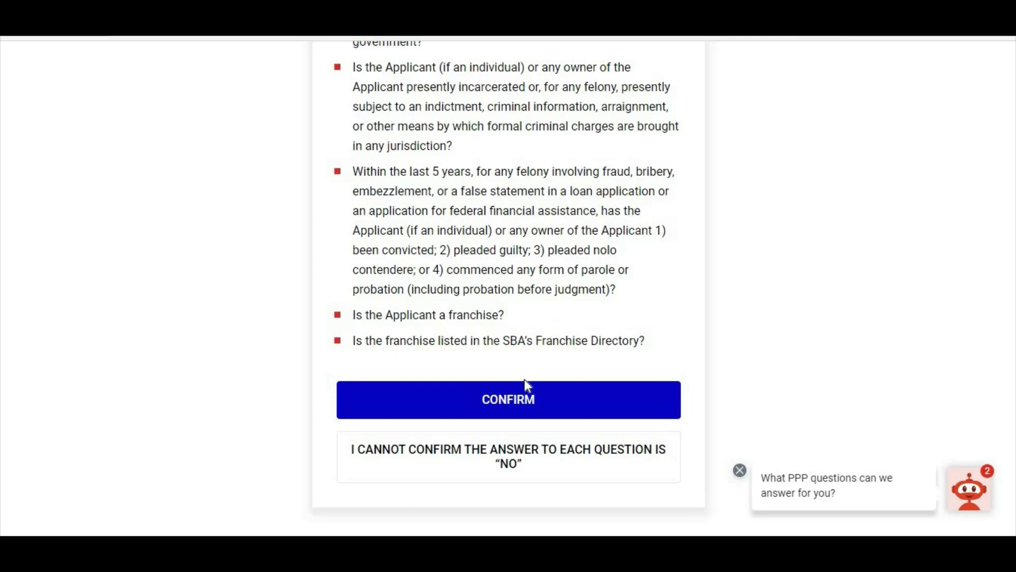
{"action": "left_click", "coordinate": [521, 401]}
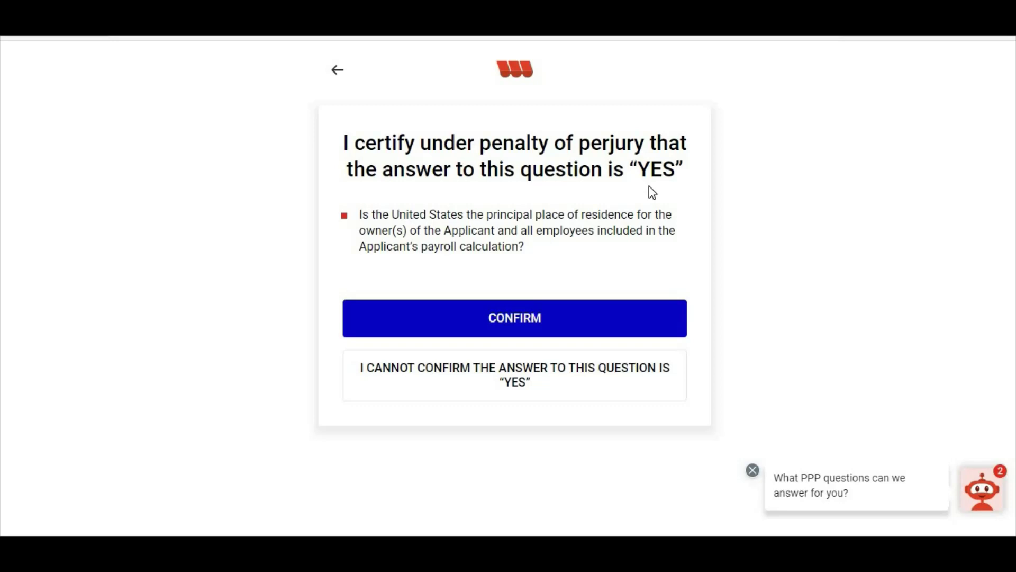
- Confirm Yes to the United States being the principal residence of owners and employees
{"action": "left_click", "coordinate": [557, 321]}
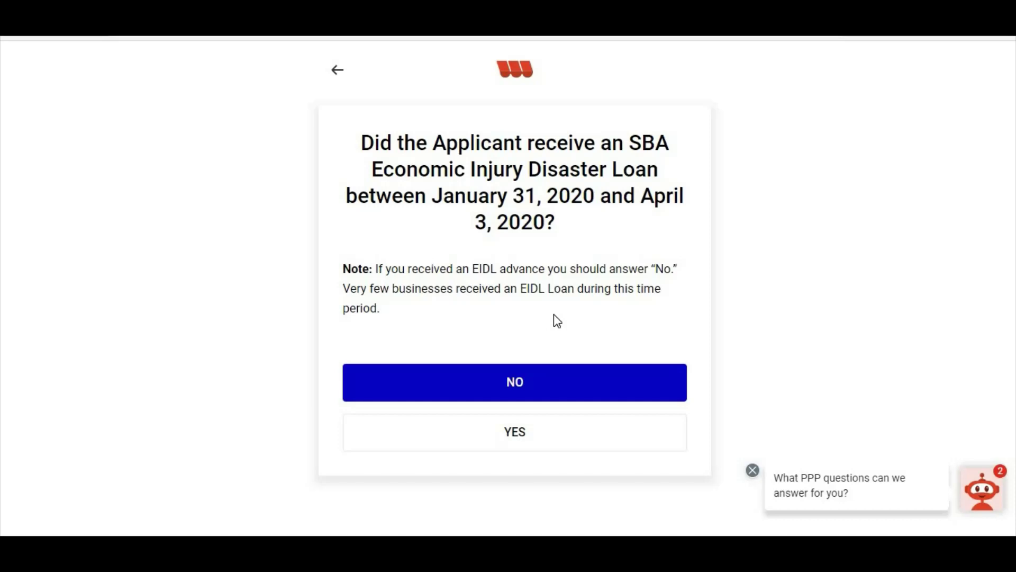
- Answer No to receiving an SBA EIDL loan and No to owning other businesses
{"action": "left_click", "coordinate": [546, 383]}
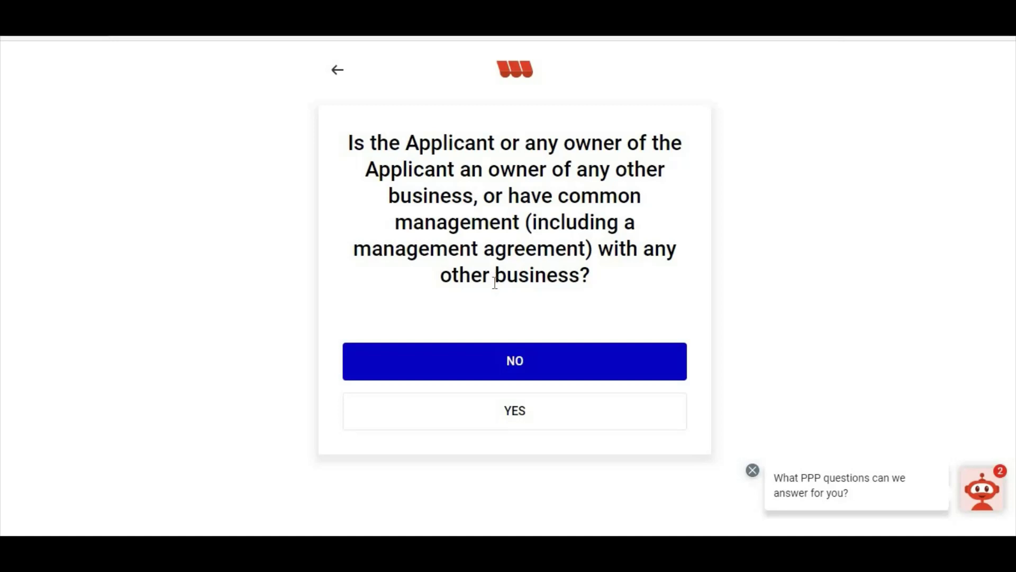
{"action": "left_click", "coordinate": [498, 371]}
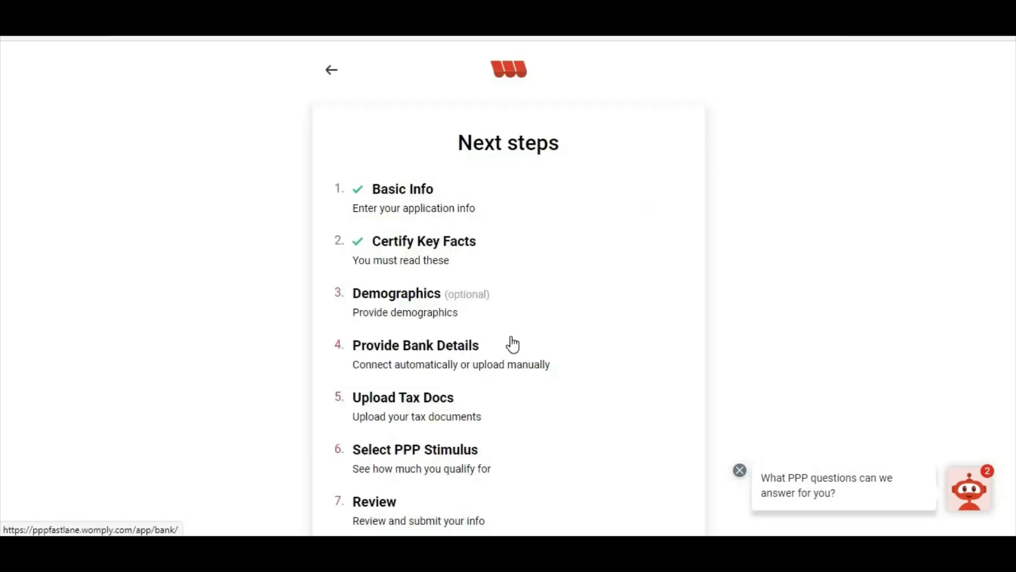
- Skip the optional Provide demographics step and return to Next steps
{"action": "left_click", "coordinate": [443, 308]}
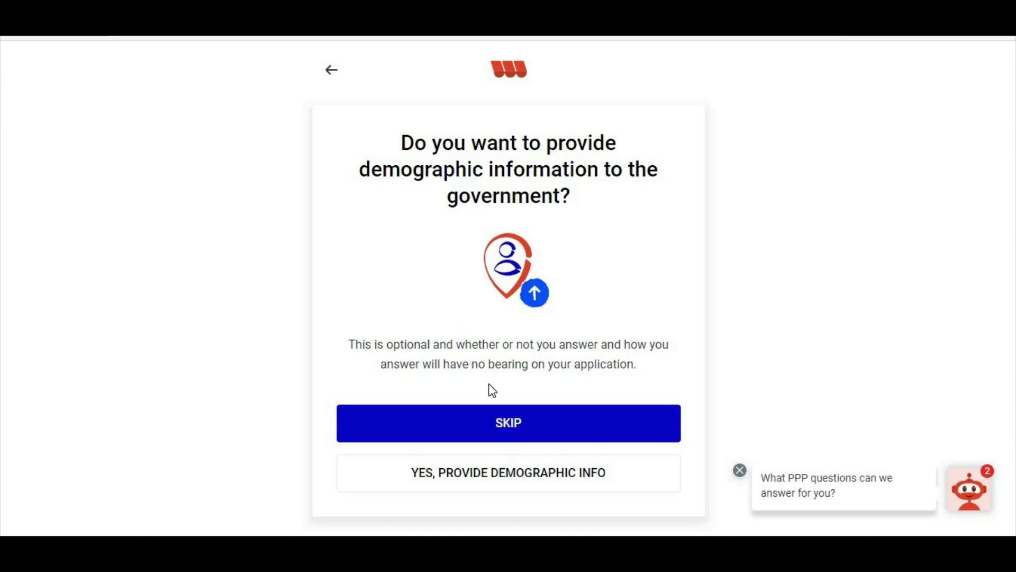
{"action": "left_click", "coordinate": [511, 420]}
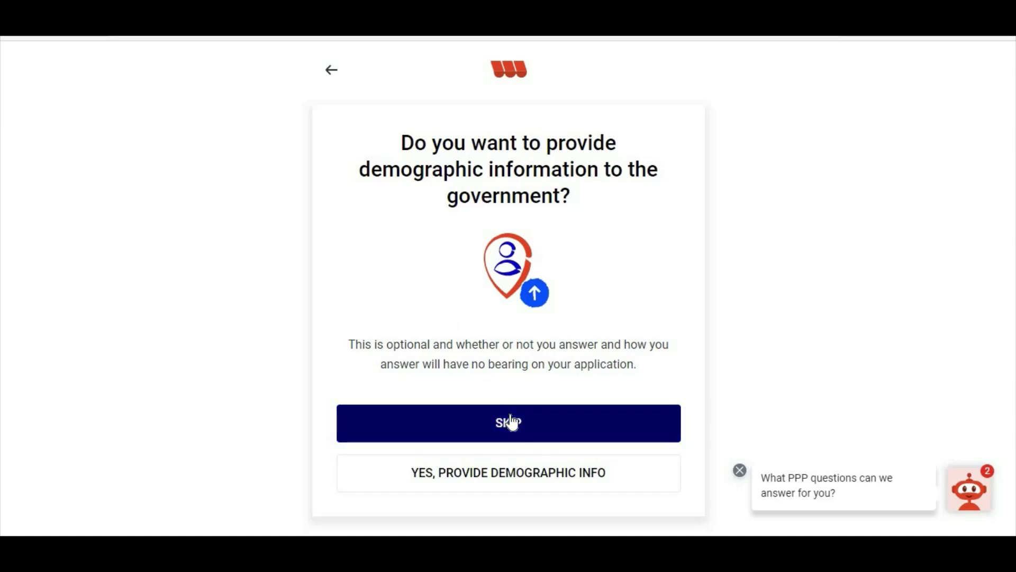
{"action": "left_click", "coordinate": [510, 421]}
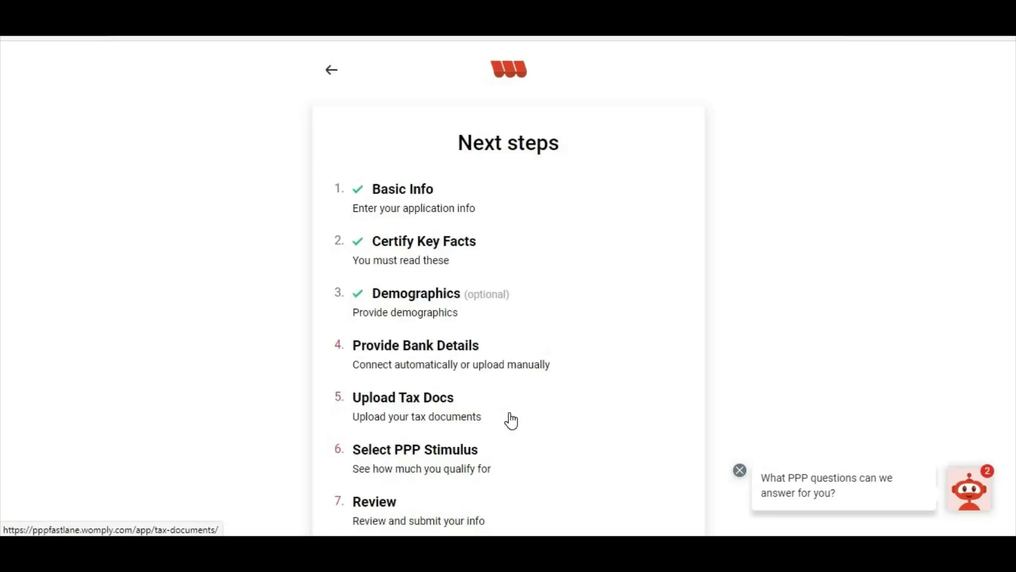
- Proceed from Next steps to the Connect your bank account page
{"action": "scroll", "coordinate": [473, 364], "scroll_direction": "down", "scroll_amount": 1}
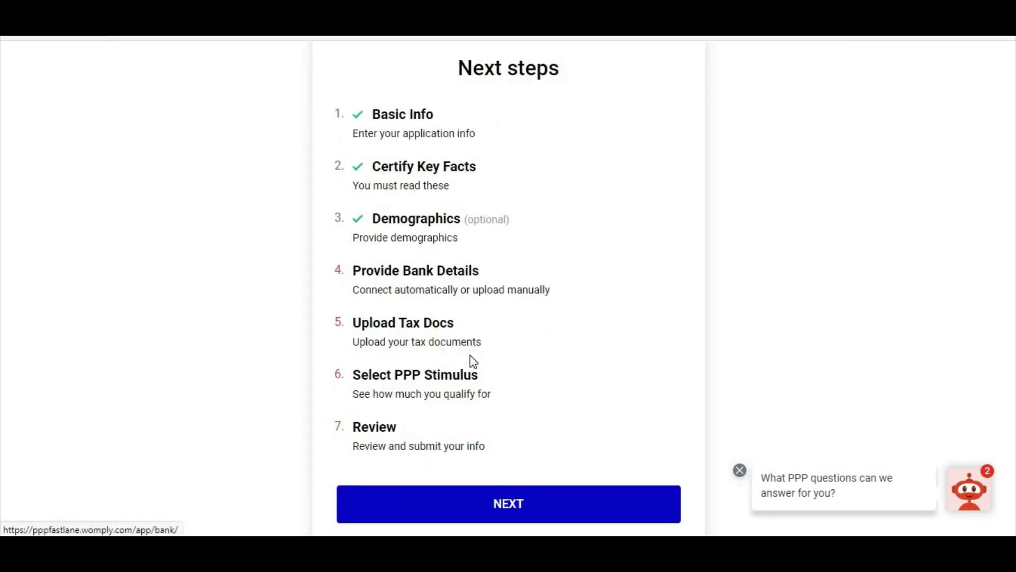
{"action": "left_click", "coordinate": [448, 289]}
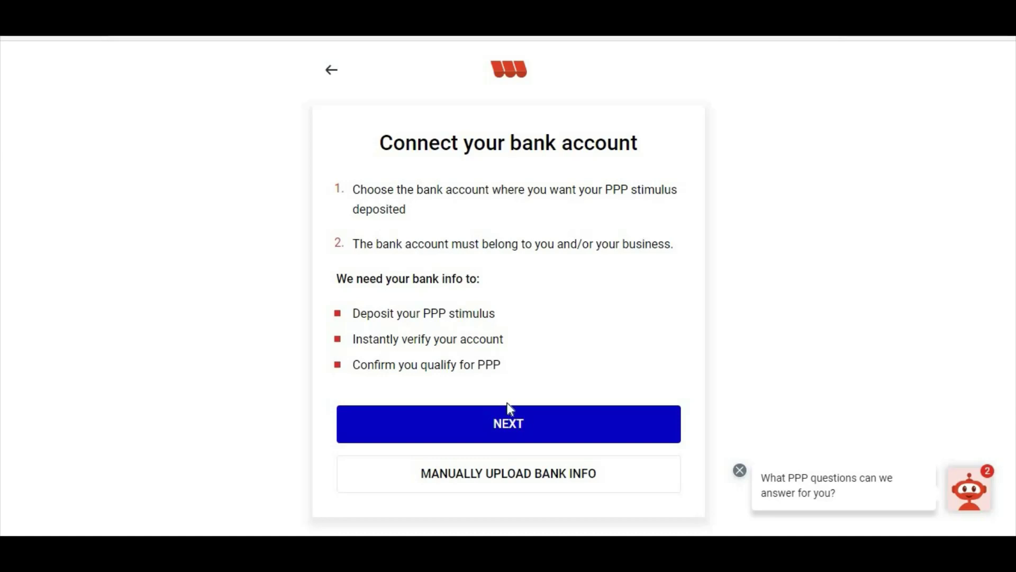
{"action": "scroll", "coordinate": [491, 390], "scroll_direction": "down", "scroll_amount": 1}
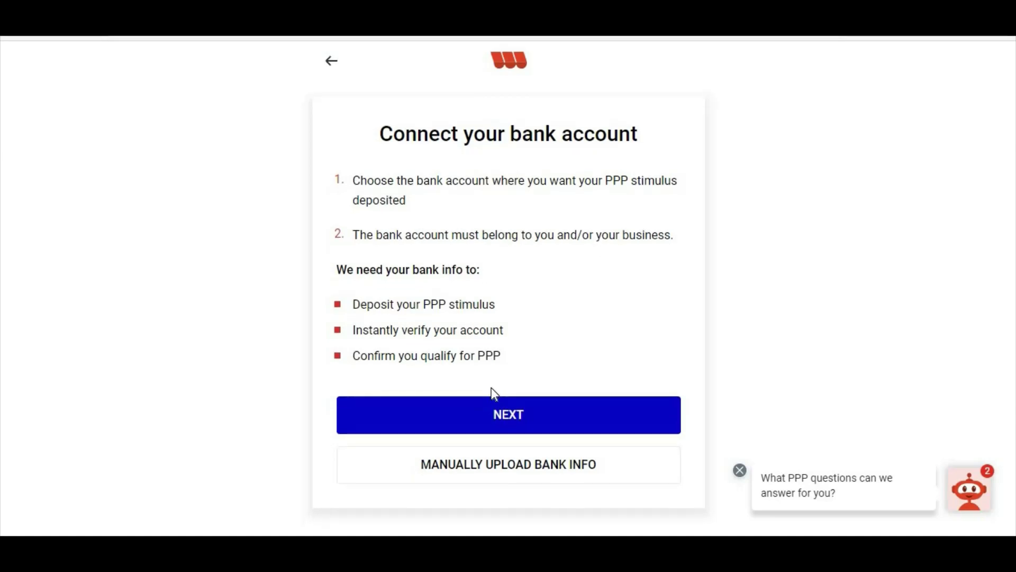
{"action": "left_click", "coordinate": [513, 418]}
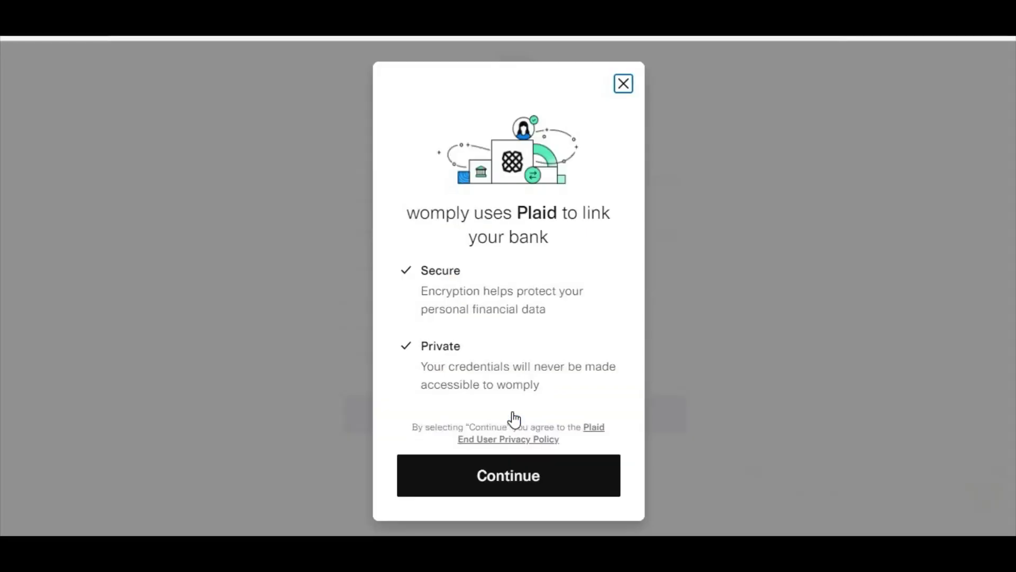
{"action": "scroll", "coordinate": [512, 408], "scroll_direction": "down", "scroll_amount": 1}
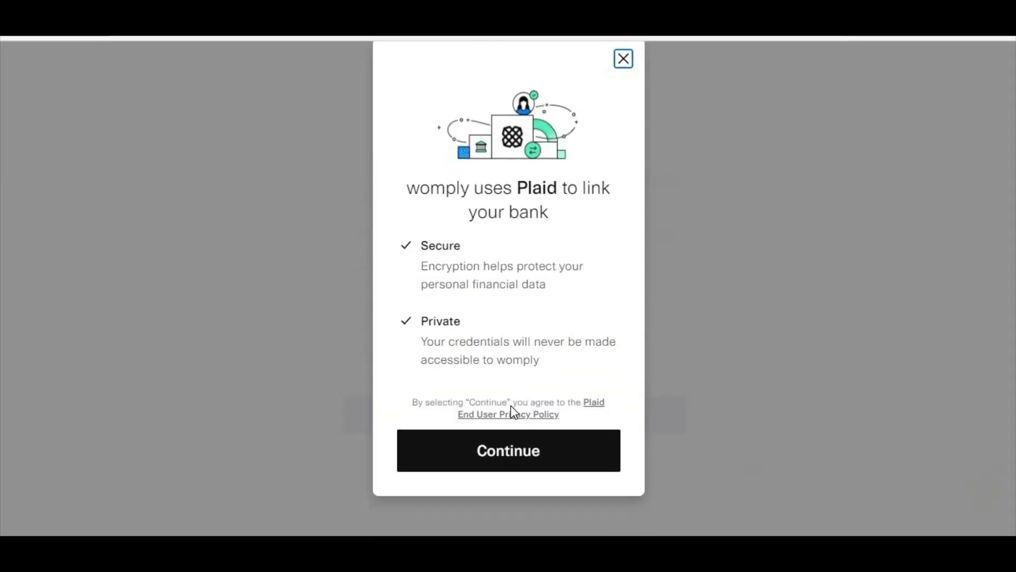
{"action": "scroll", "coordinate": [512, 381], "scroll_direction": "up", "scroll_amount": 1}
{"action": "left_click", "coordinate": [523, 446]}
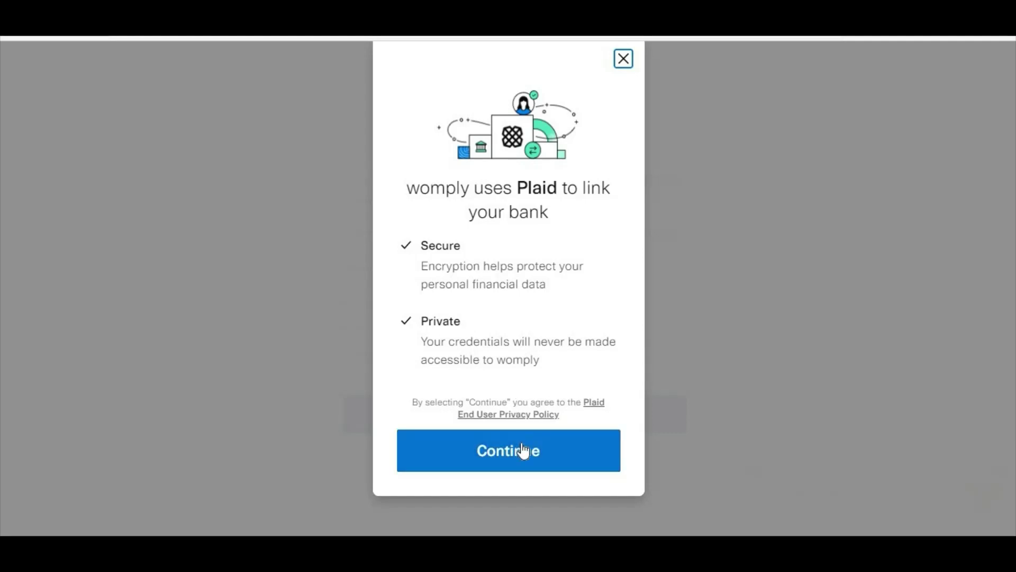
{"action": "left_click", "coordinate": [523, 451]}
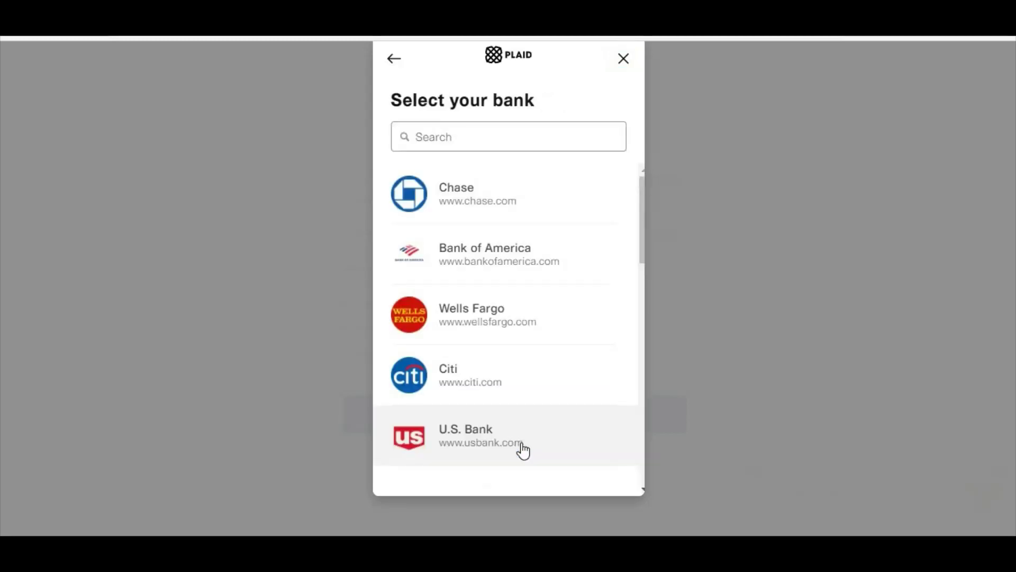
{"action": "scroll", "coordinate": [498, 235], "scroll_direction": "down", "scroll_amount": 5}
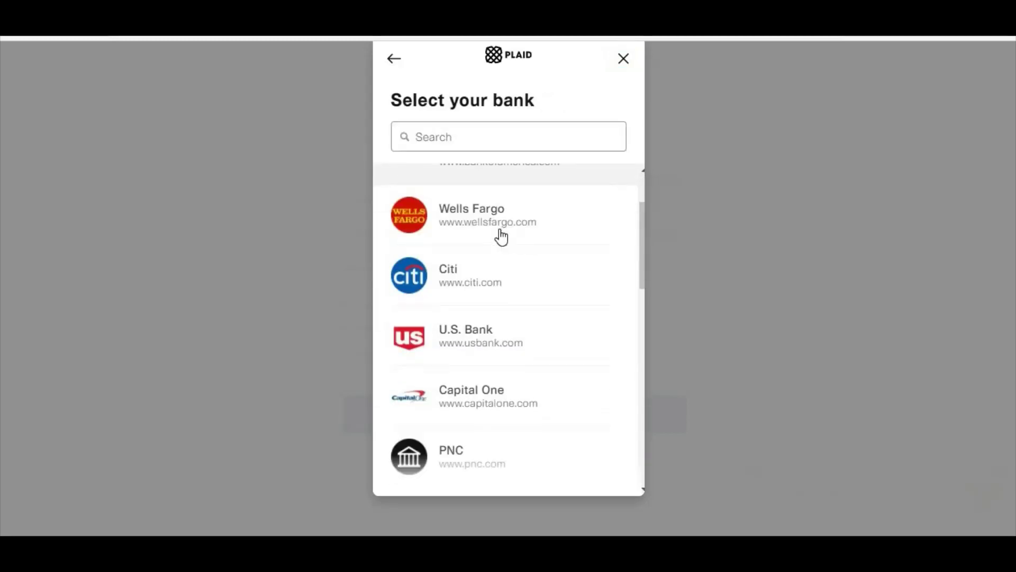
{"action": "scroll", "coordinate": [502, 238], "scroll_direction": "down", "scroll_amount": 7}
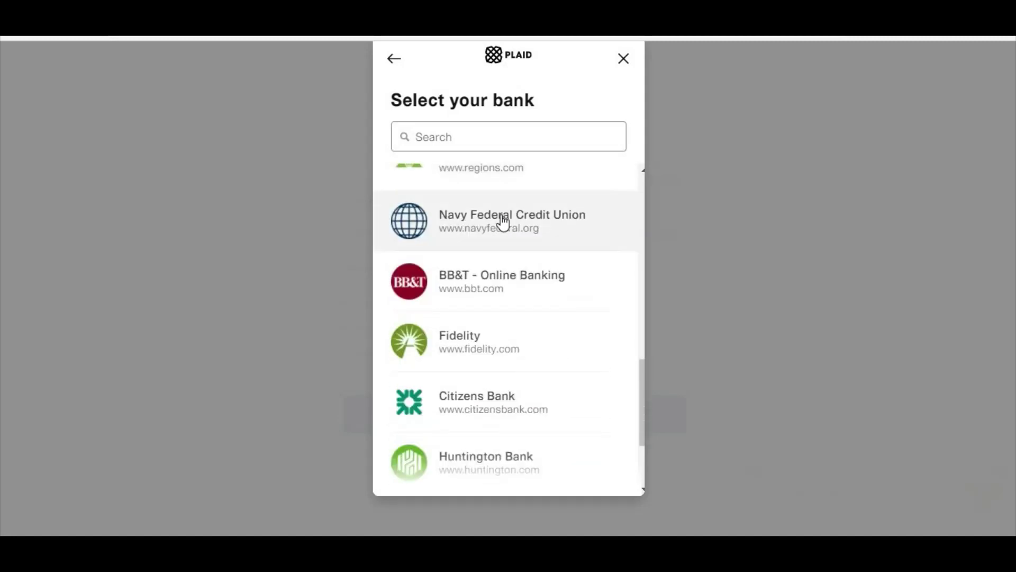
{"action": "left_click", "coordinate": [503, 221]}
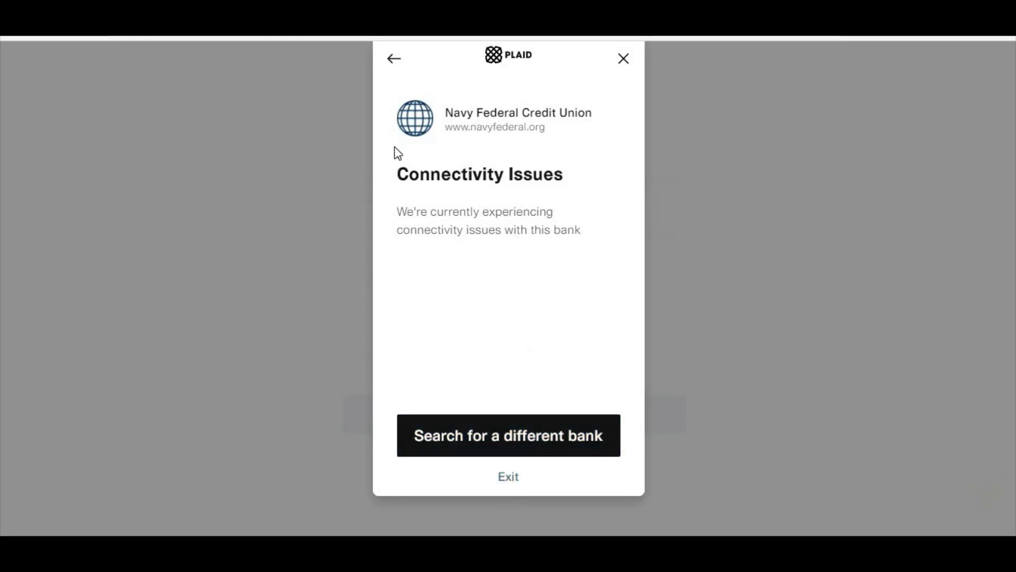
{"action": "left_click", "coordinate": [397, 61]}
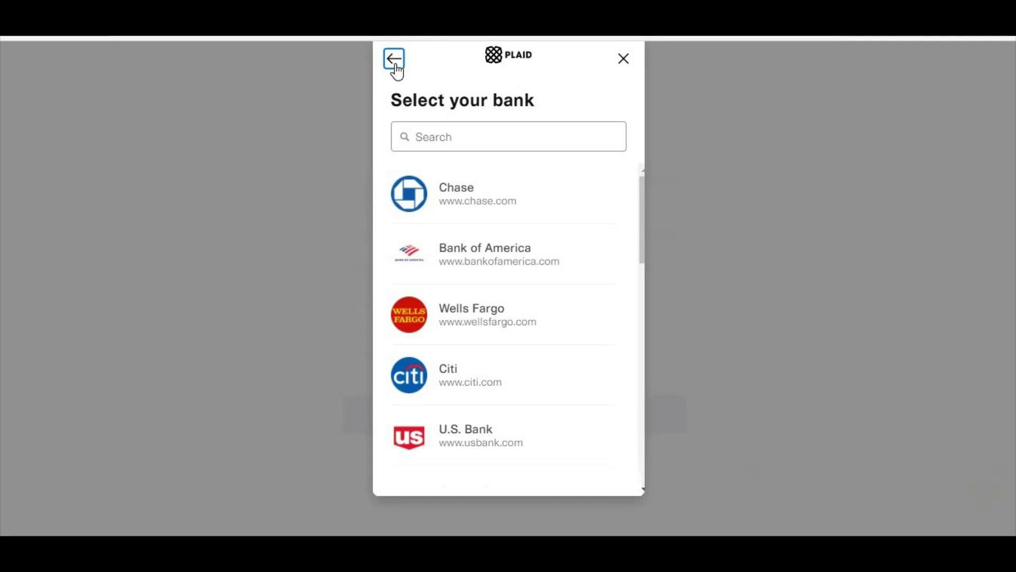
{"action": "scroll", "coordinate": [500, 201], "scroll_direction": "down", "scroll_amount": 5}
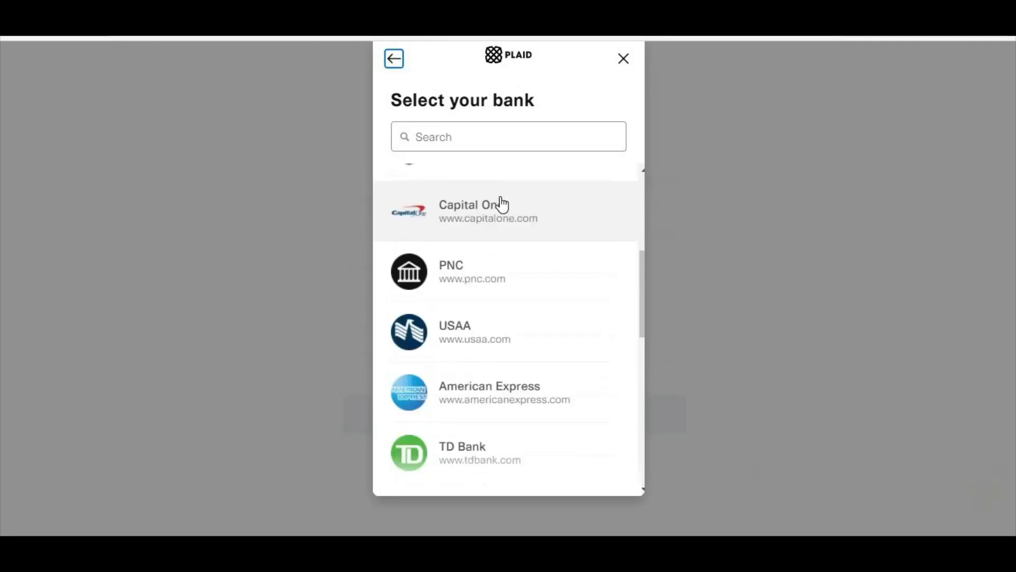
{"action": "scroll", "coordinate": [501, 204], "scroll_direction": "down", "scroll_amount": 6}
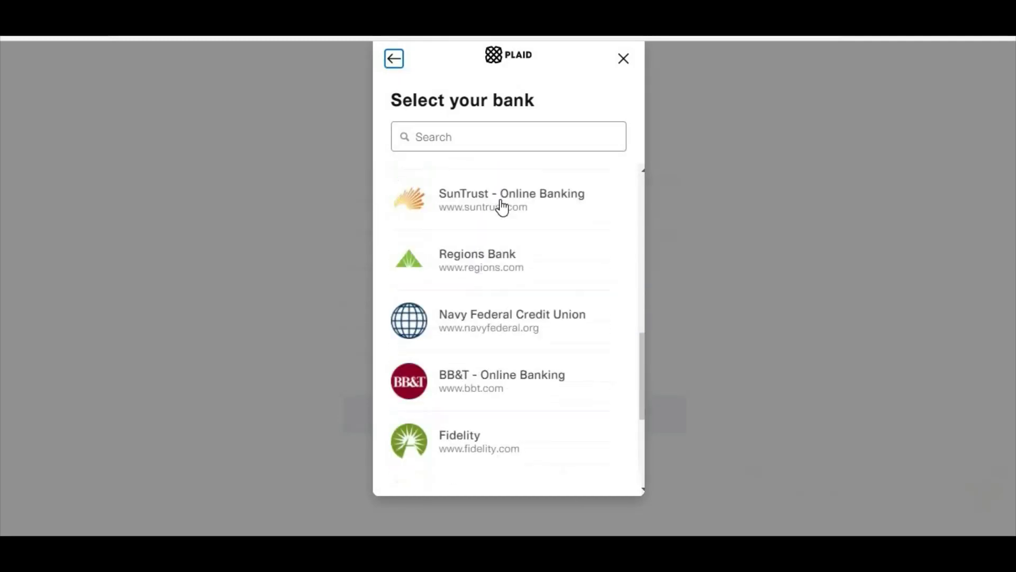
{"action": "scroll", "coordinate": [502, 206], "scroll_direction": "down", "scroll_amount": 2}
{"action": "left_click", "coordinate": [504, 274]}
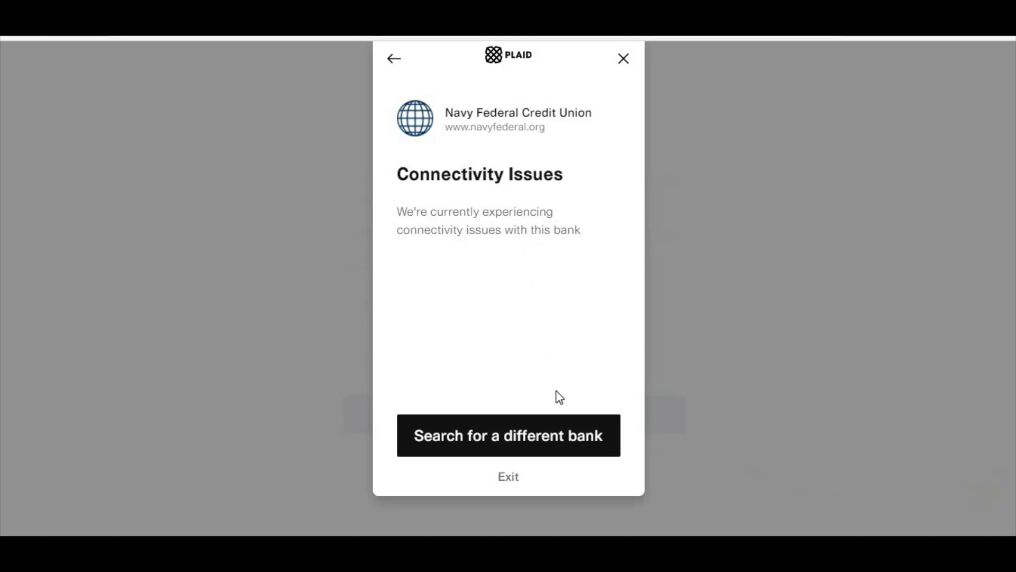
{"action": "left_click", "coordinate": [514, 479]}
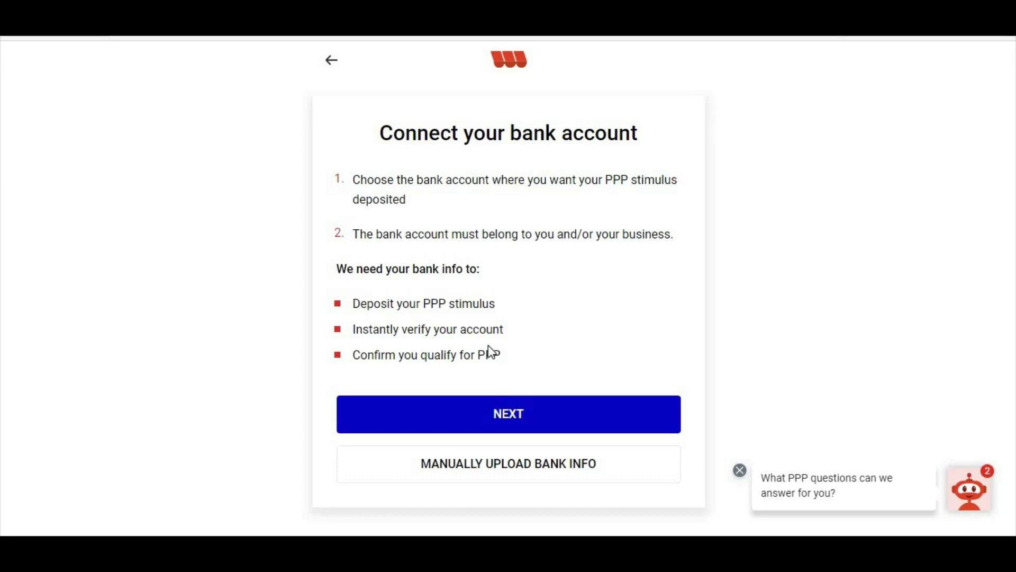
- Try linking Navy Federal Credit Union through Plaid, then exit after the connectivity error
{"action": "left_click", "coordinate": [503, 411]}
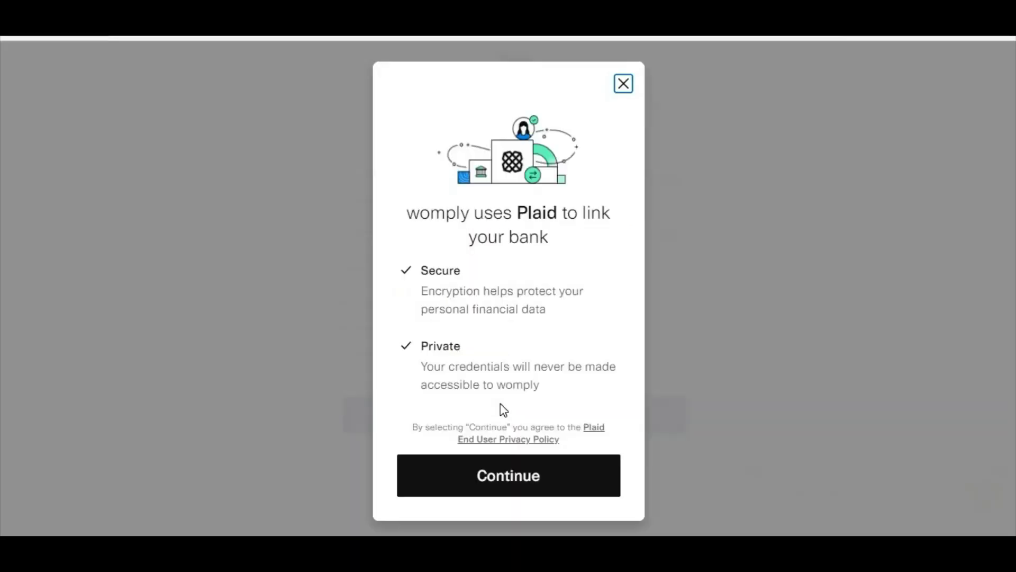
{"action": "scroll", "coordinate": [536, 239], "scroll_direction": "down", "scroll_amount": 1}
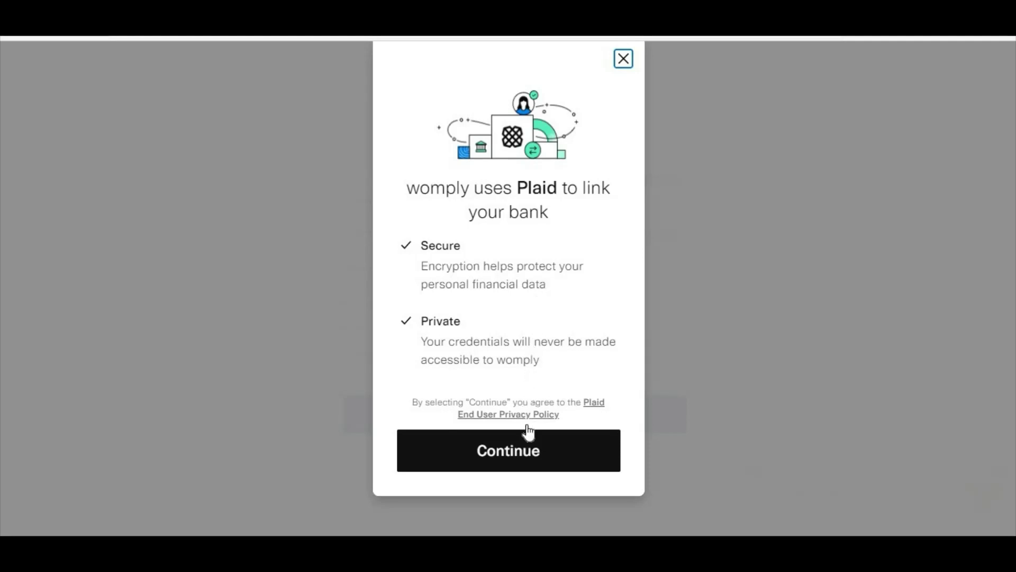
{"action": "left_click", "coordinate": [530, 453]}
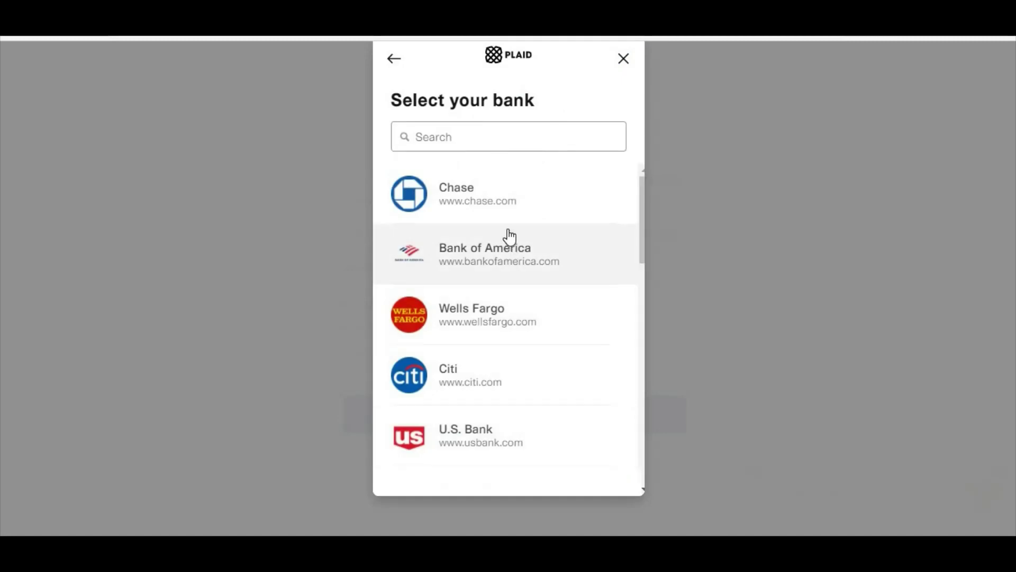
{"action": "scroll", "coordinate": [509, 235], "scroll_direction": "down", "scroll_amount": 4}
{"action": "scroll", "coordinate": [509, 235], "scroll_direction": "down", "scroll_amount": 6}
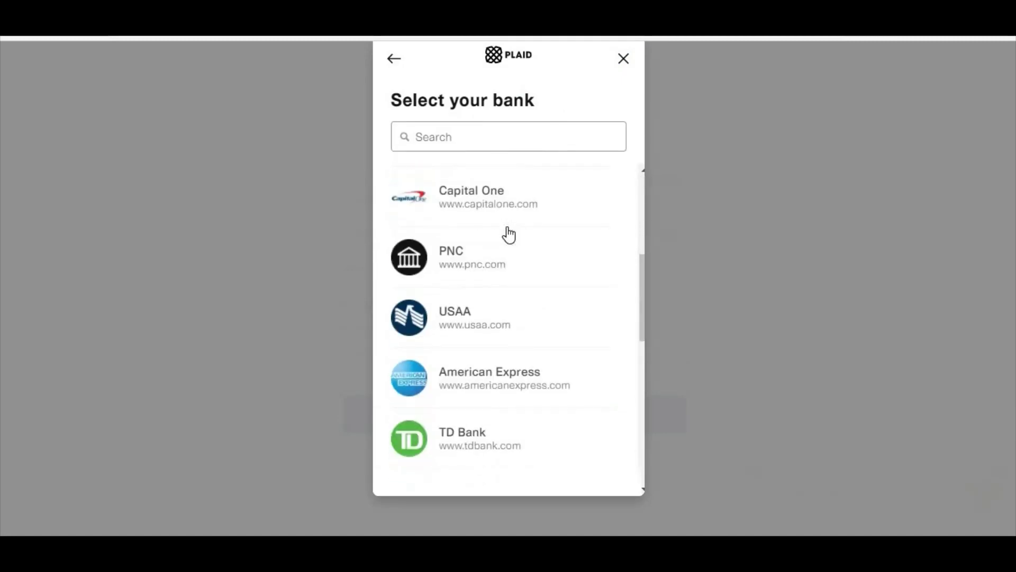
{"action": "scroll", "coordinate": [509, 235], "scroll_direction": "down", "scroll_amount": 3}
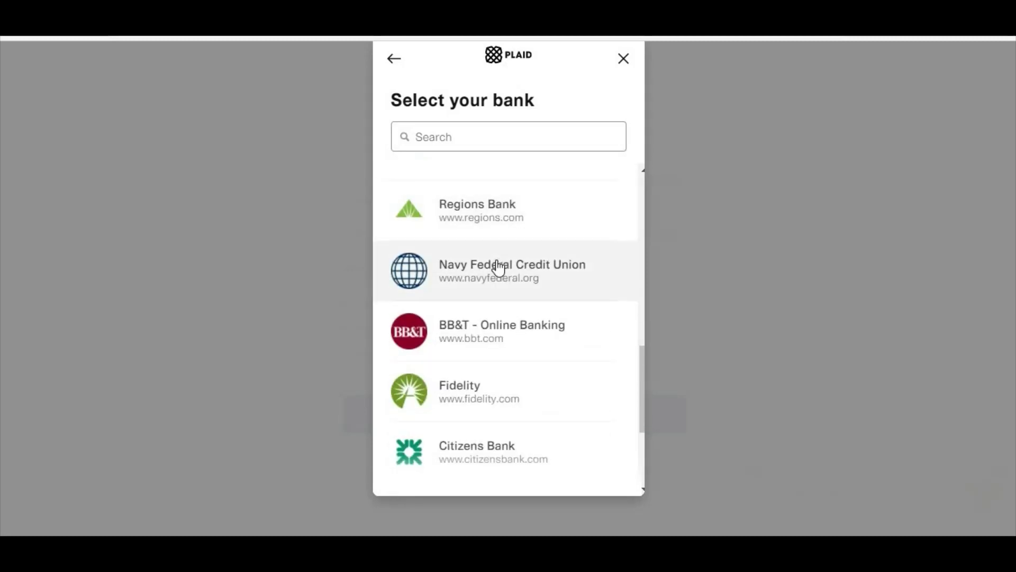
{"action": "left_click", "coordinate": [500, 265]}
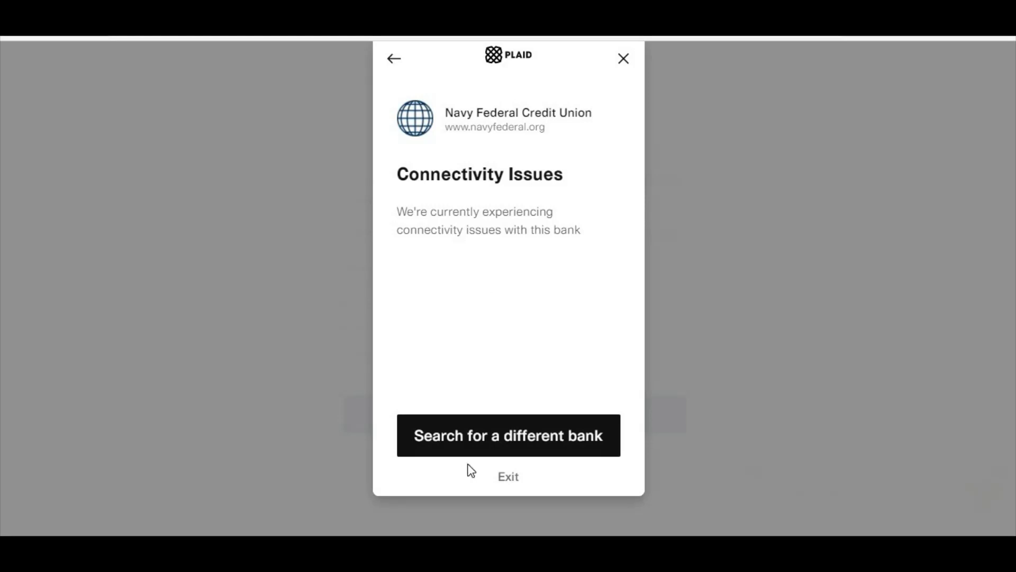
{"action": "left_click", "coordinate": [507, 481]}
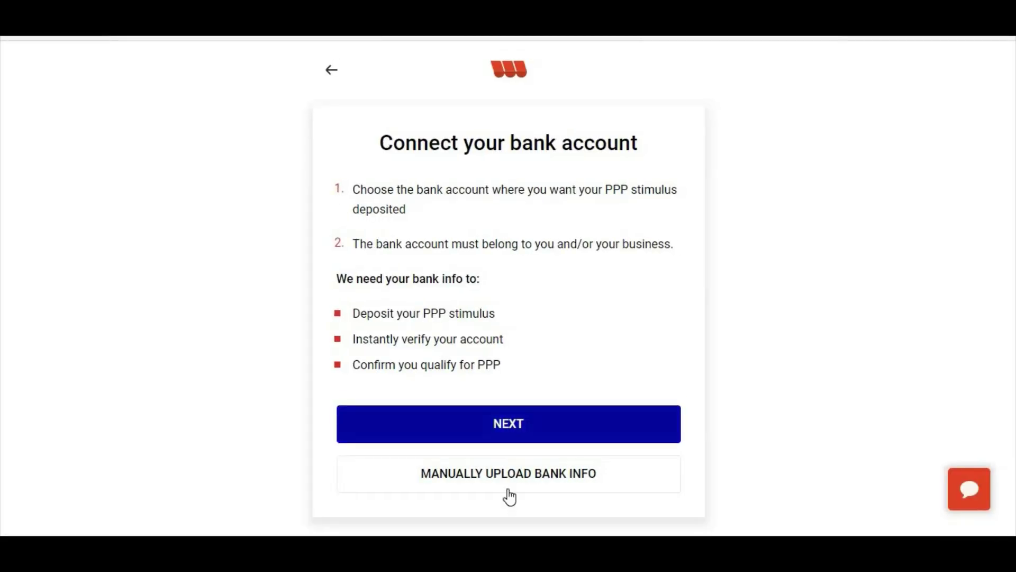
- Choose manual upload over bank connection and upload ENIMFeb20.pdf as the February 2020 statement
{"action": "left_click", "coordinate": [511, 474]}
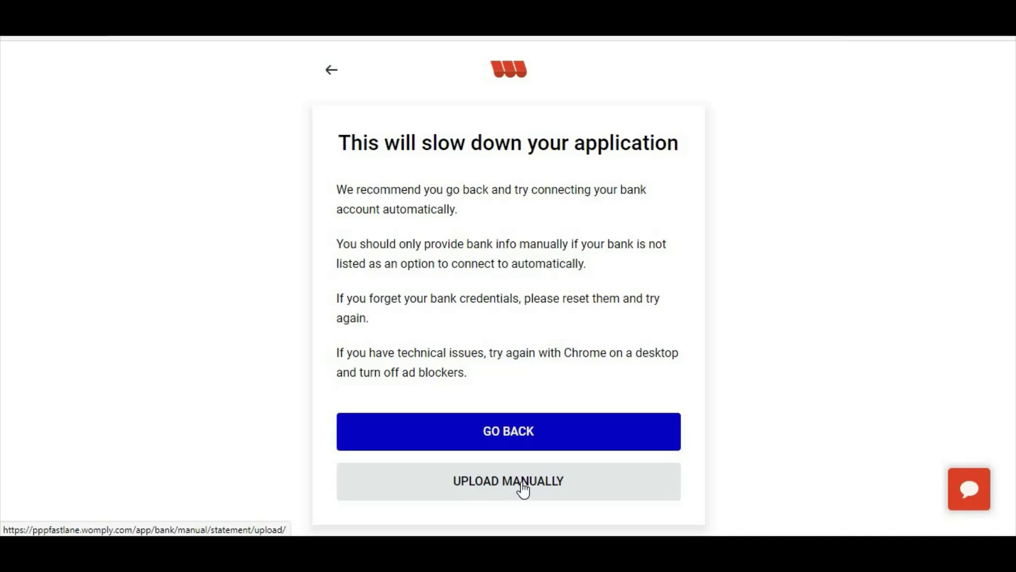
{"action": "left_click", "coordinate": [523, 489]}
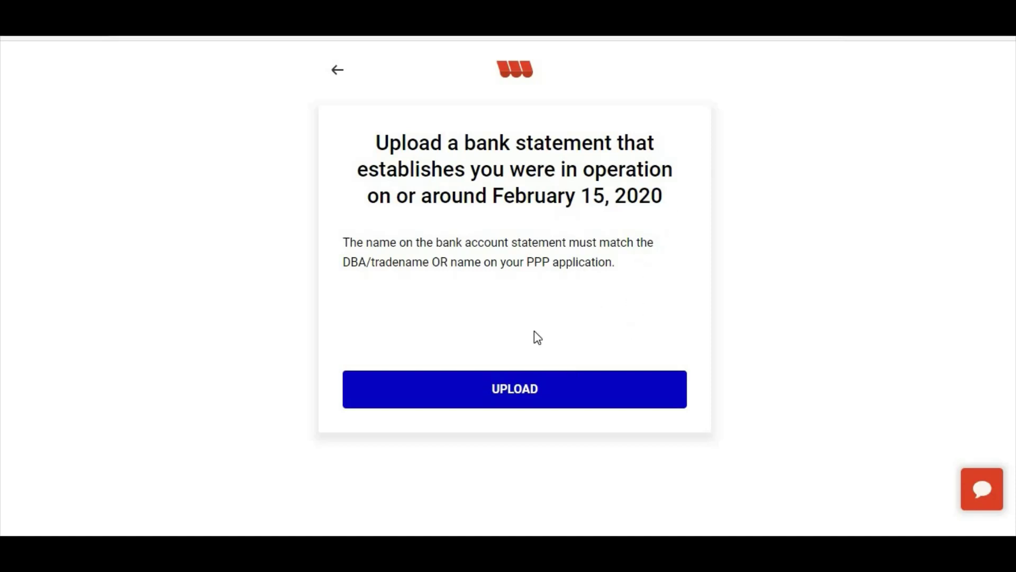
{"action": "left_click", "coordinate": [550, 386]}
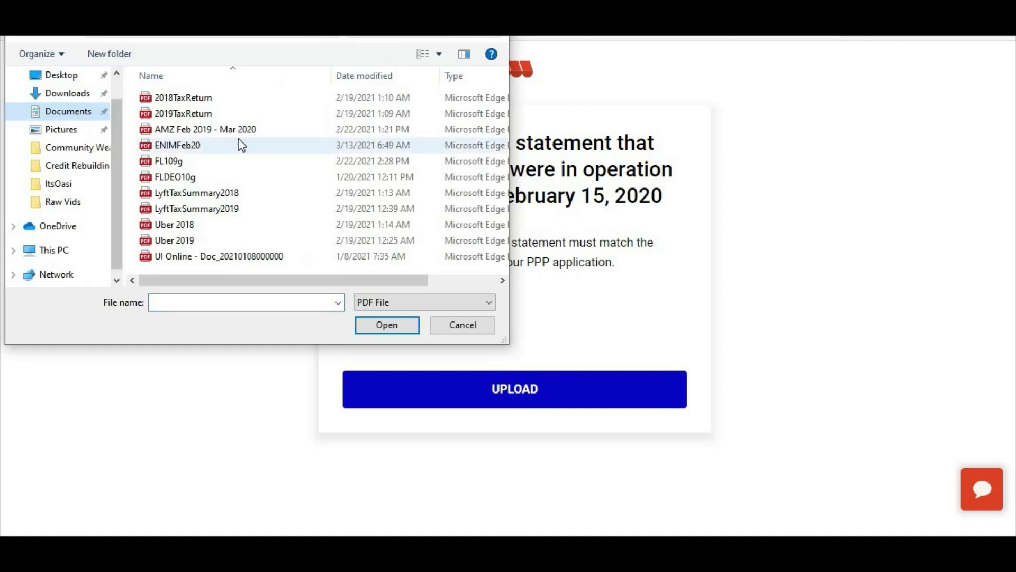
{"action": "left_click", "coordinate": [188, 149]}
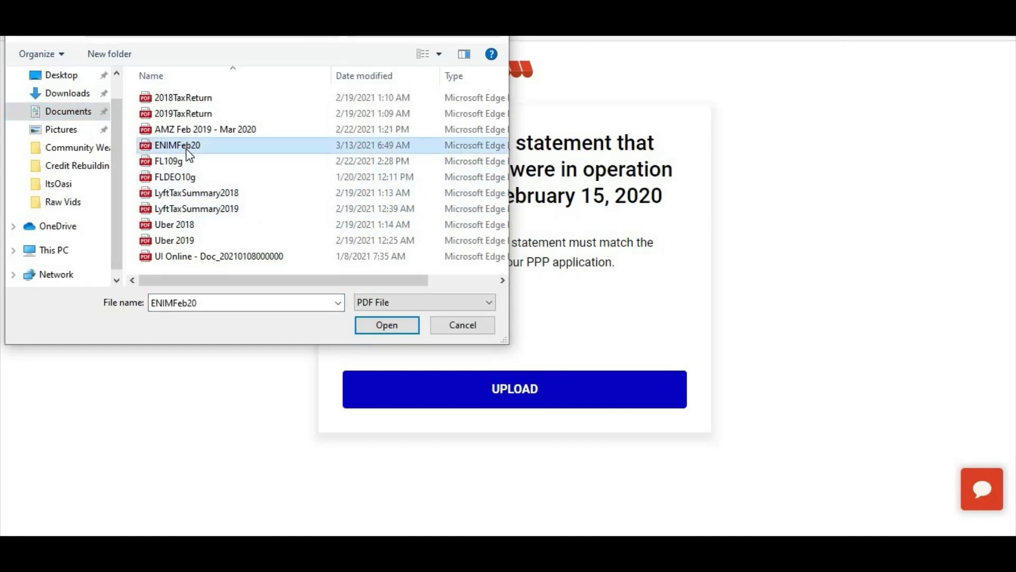
{"action": "left_click", "coordinate": [391, 326]}
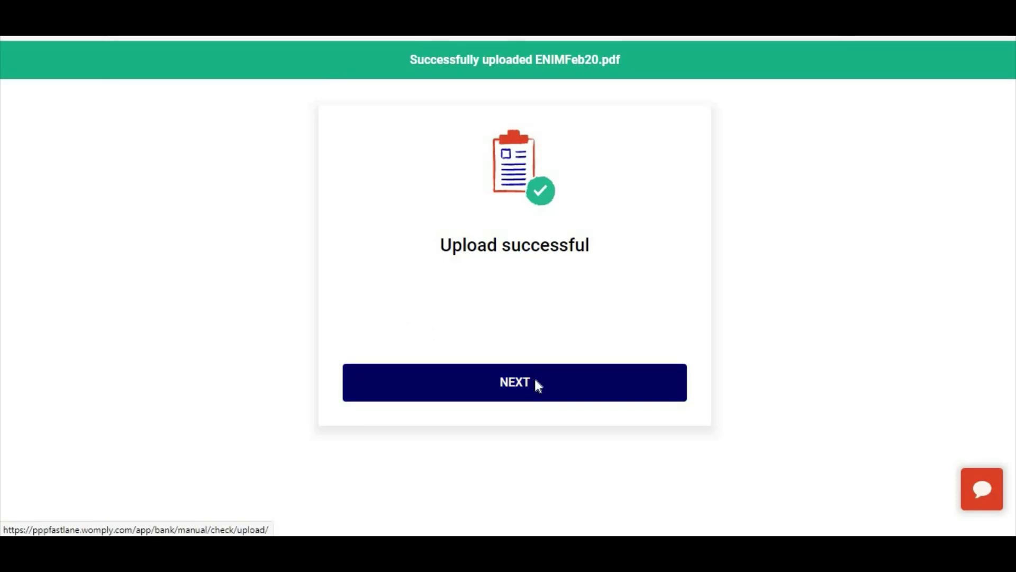
- Upload nafedvoid from the Documents folder as the deposit account's voided check
{"action": "left_click", "coordinate": [536, 385]}
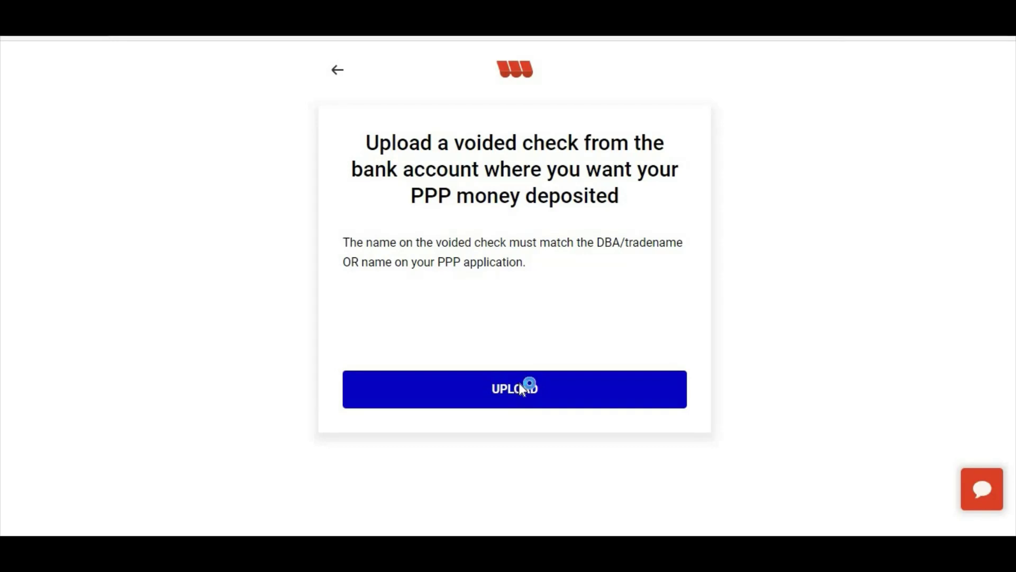
{"action": "left_click", "coordinate": [520, 386]}
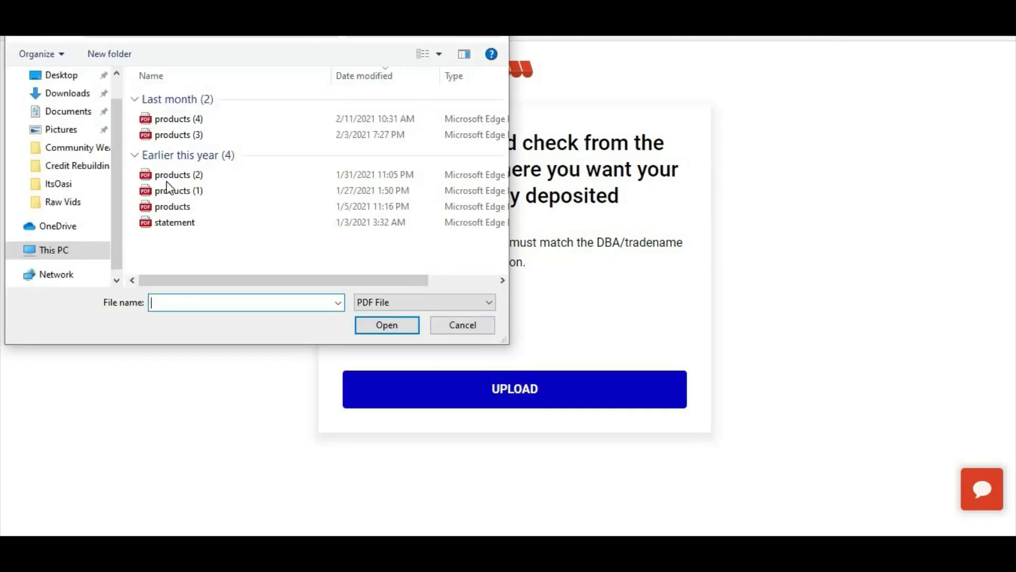
{"action": "left_click", "coordinate": [70, 113]}
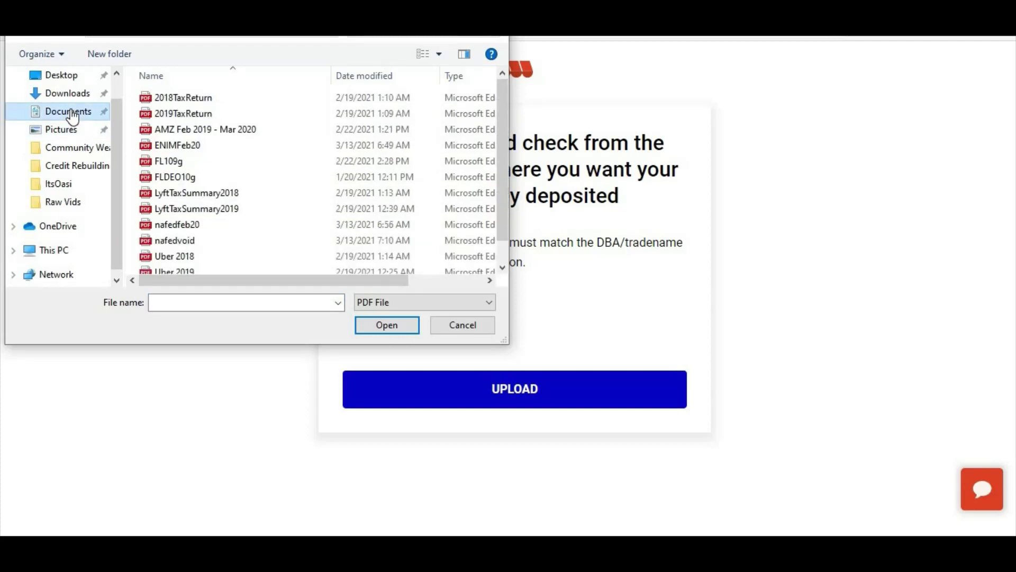
{"action": "left_click", "coordinate": [189, 246]}
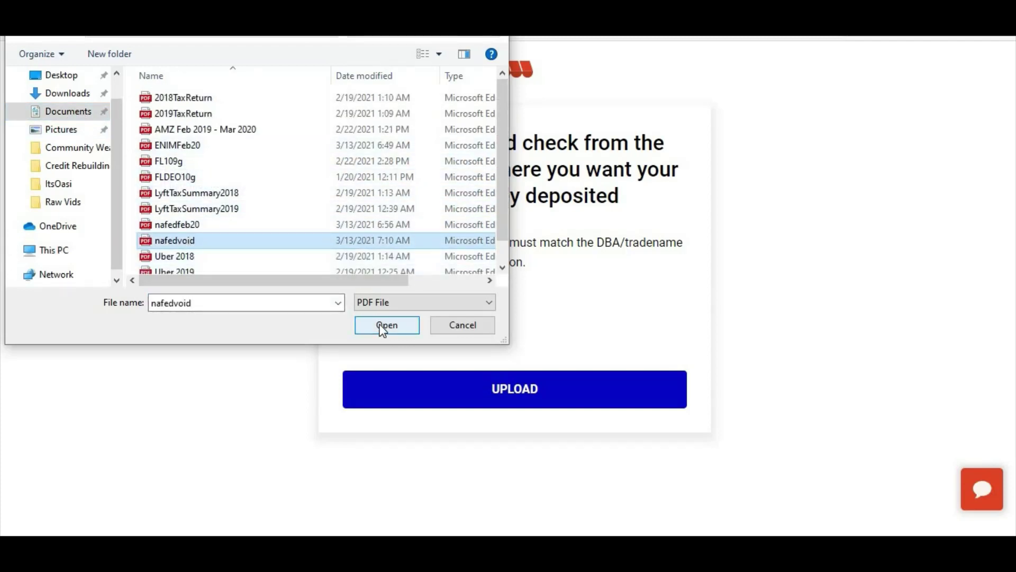
{"action": "left_click", "coordinate": [387, 325]}
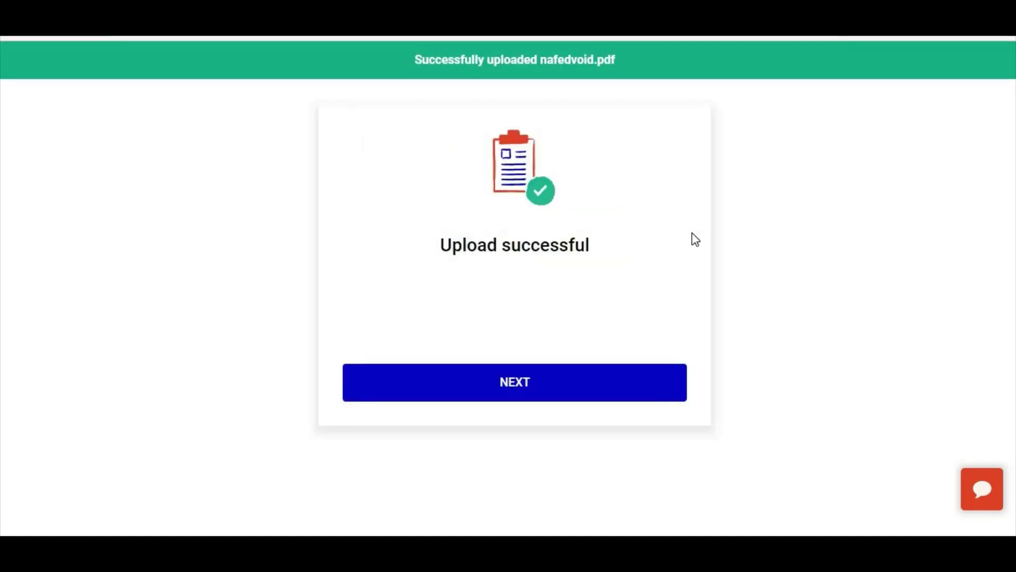
- Continue past the upload confirmation back to the Next steps checklist
{"action": "left_click", "coordinate": [517, 380]}
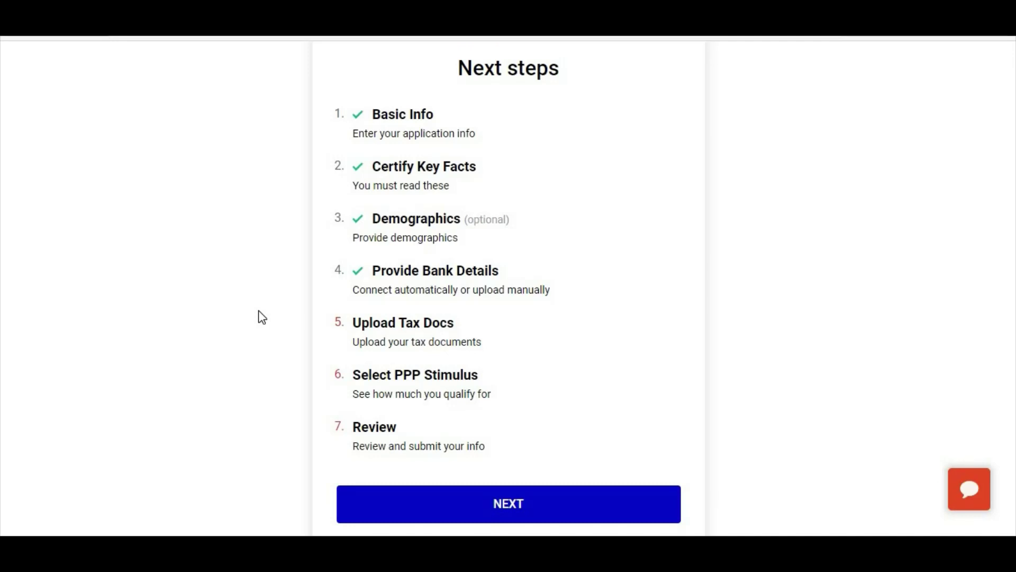
- Start Upload Tax Docs, then return from the Schedule C question to the 4 uploaded files
{"action": "left_click", "coordinate": [415, 340]}
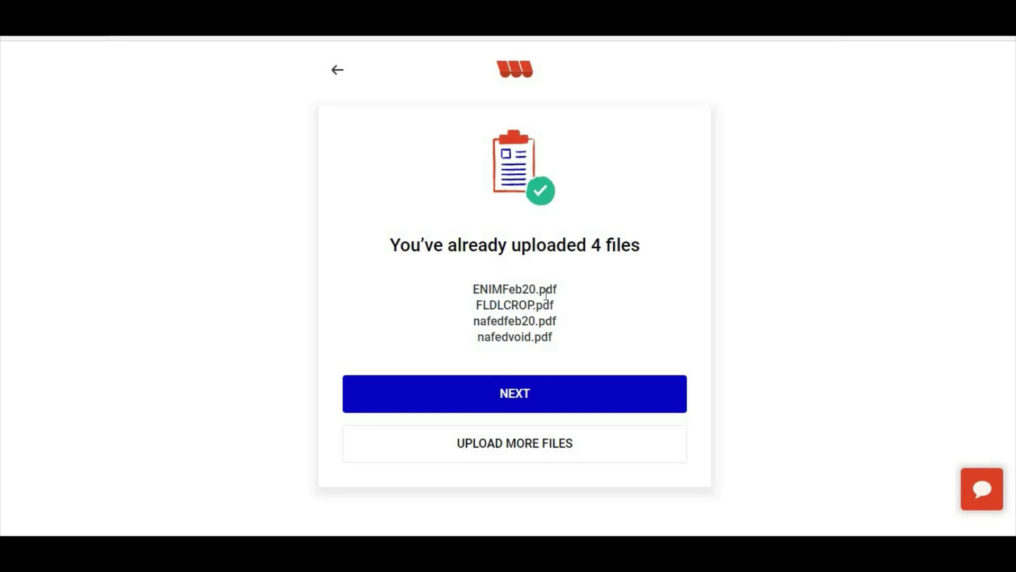
{"action": "left_click", "coordinate": [533, 395]}
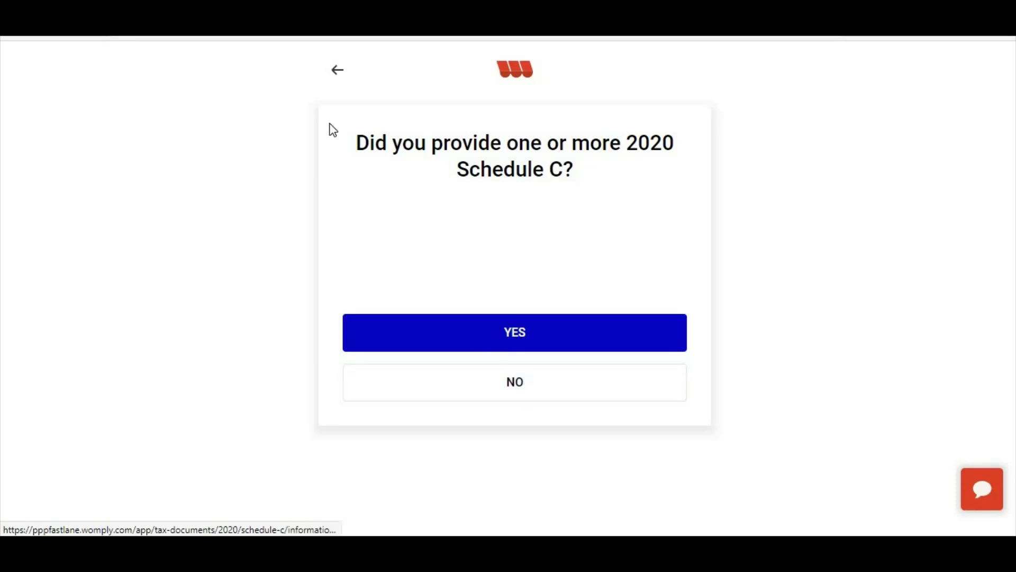
{"action": "left_click", "coordinate": [337, 74]}
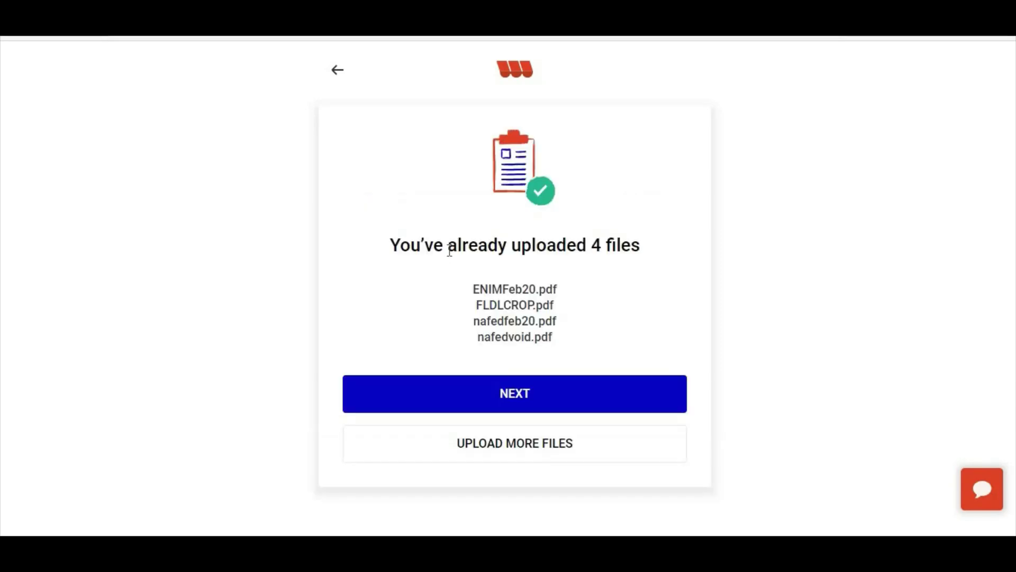
- Choose to add more tax documents and advance through the requirements and identification guidance pages
{"action": "left_click", "coordinate": [545, 446]}
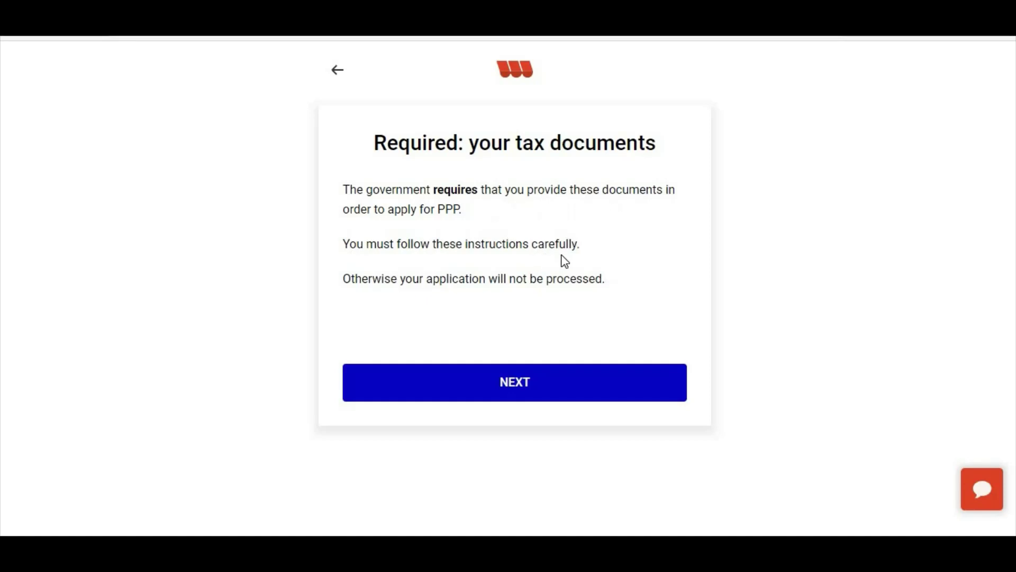
{"action": "left_click", "coordinate": [559, 382]}
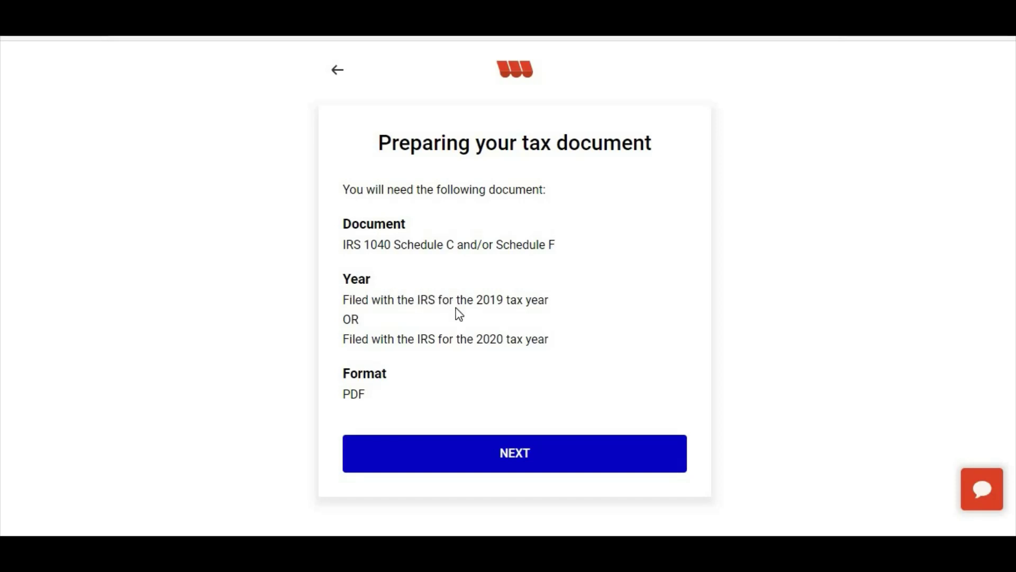
{"action": "left_click", "coordinate": [520, 455]}
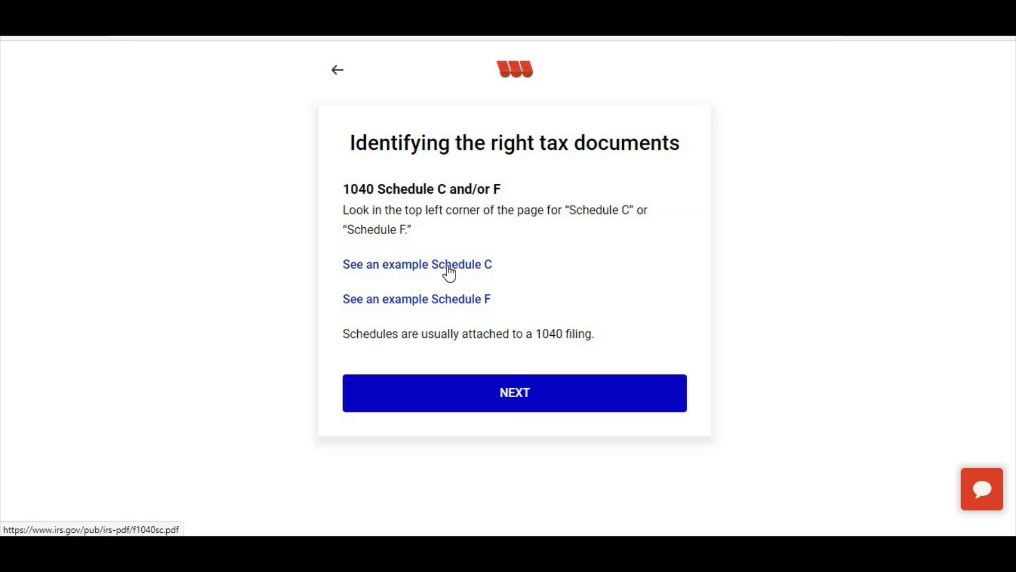
{"action": "left_click", "coordinate": [516, 389]}
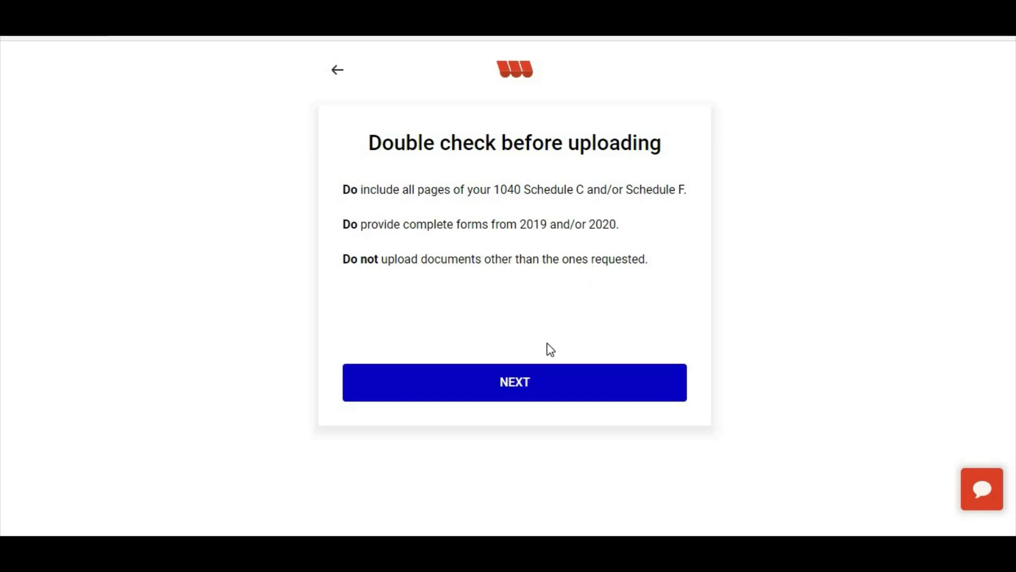
{"action": "left_click", "coordinate": [524, 382]}
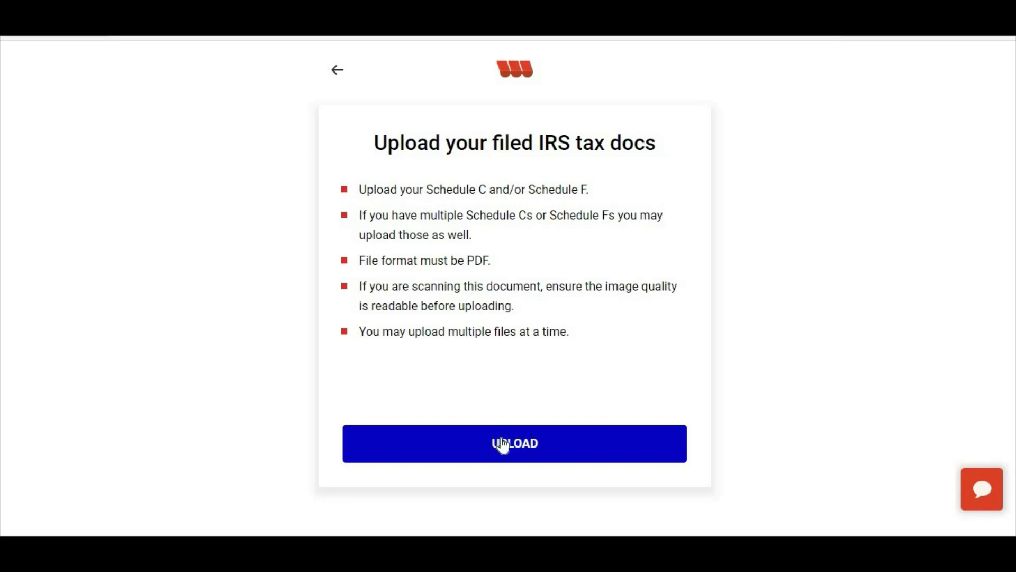
- Upload 2019TaxReturn.PDF as the filed IRS tax document
{"action": "left_click", "coordinate": [498, 439]}
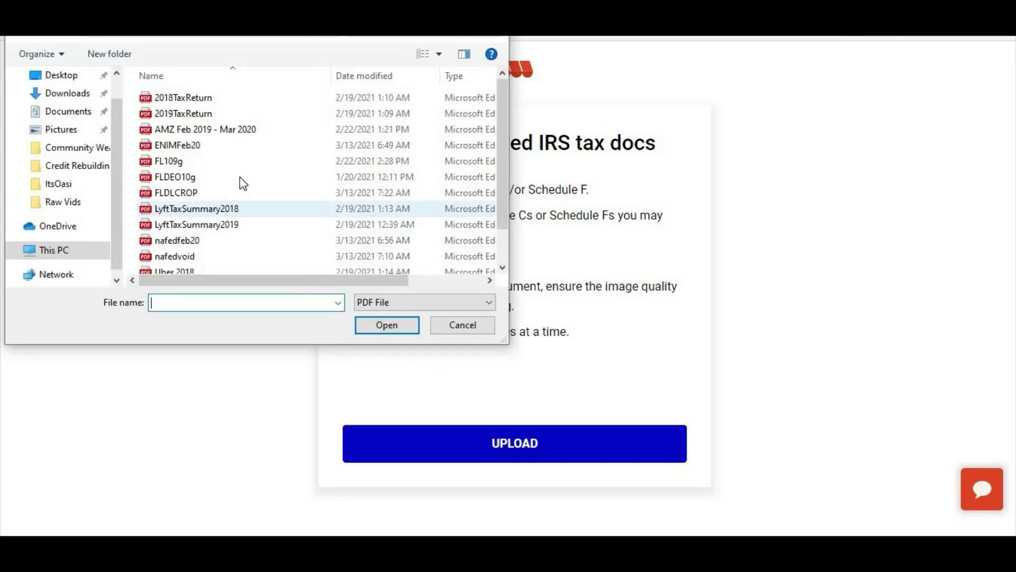
{"action": "left_click", "coordinate": [203, 113]}
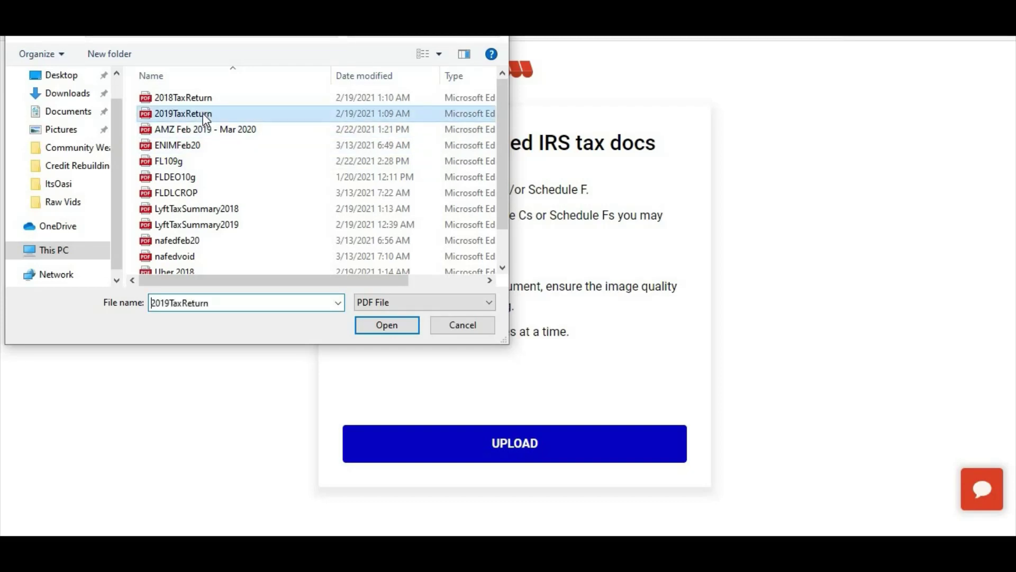
{"action": "left_click", "coordinate": [402, 325]}
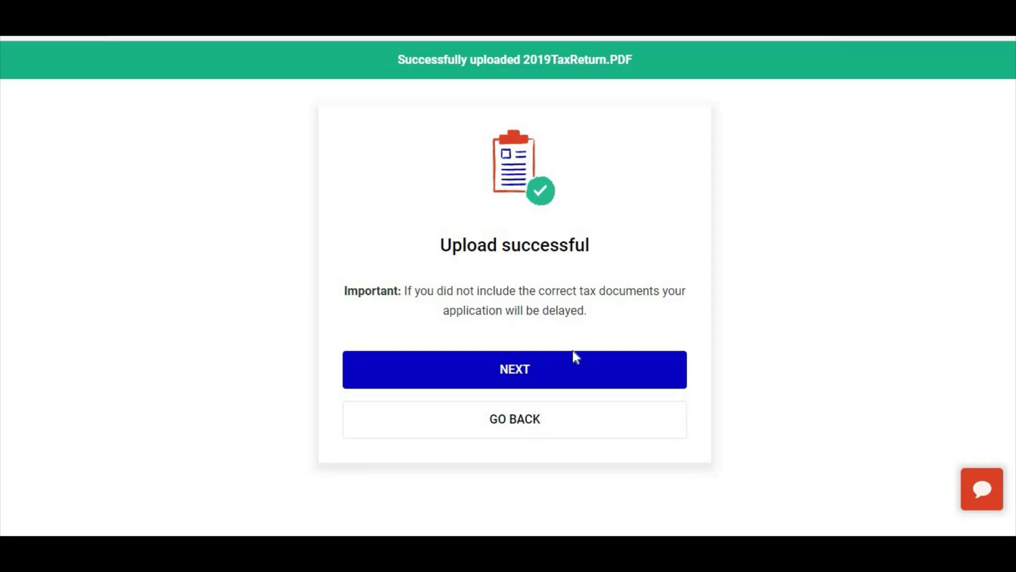
- Answer NO to 2020 Schedule C and Schedule F, and YES to 2019 Schedule C
{"action": "left_click", "coordinate": [554, 374]}
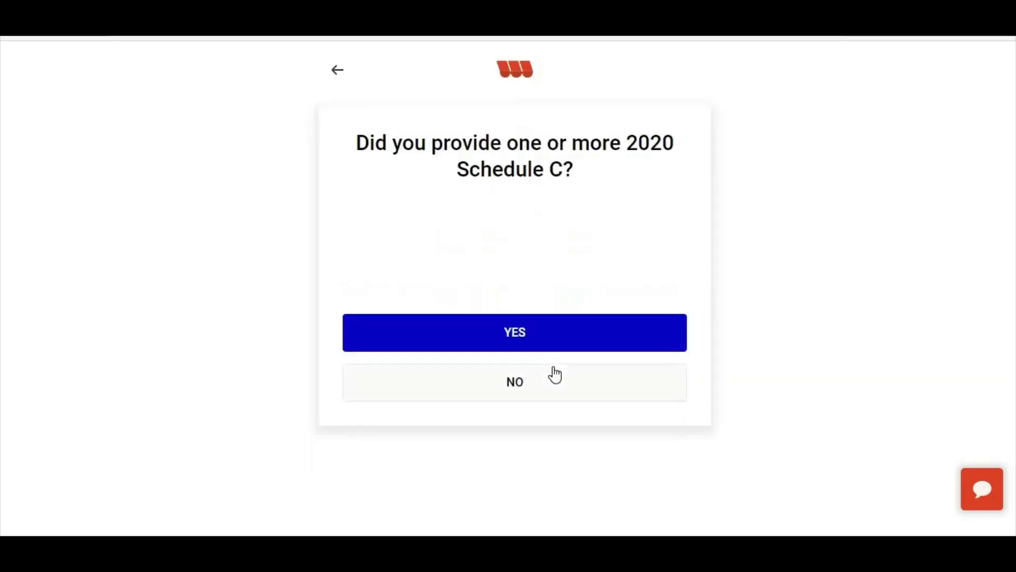
{"action": "left_click", "coordinate": [521, 386]}
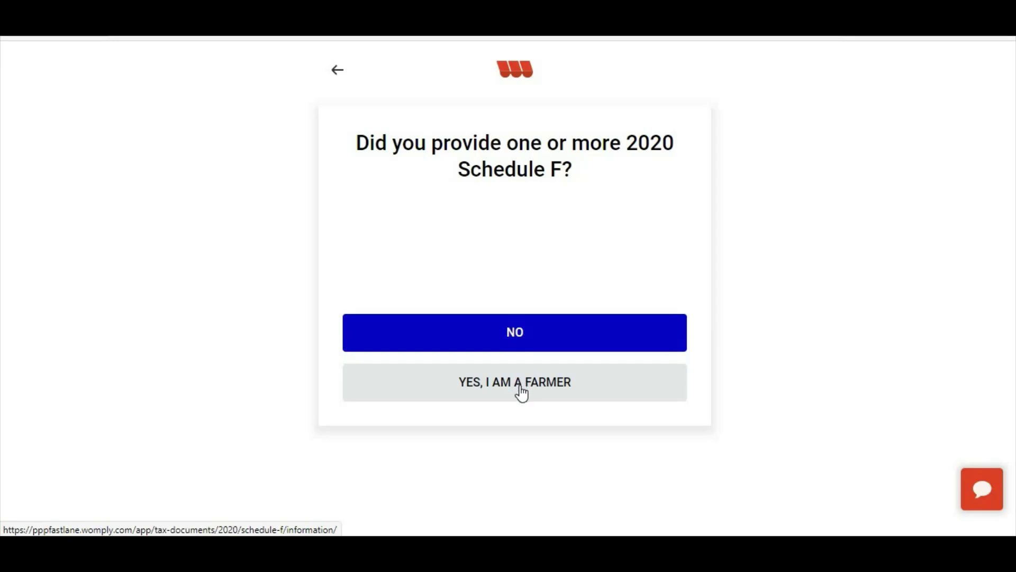
{"action": "left_click", "coordinate": [533, 336]}
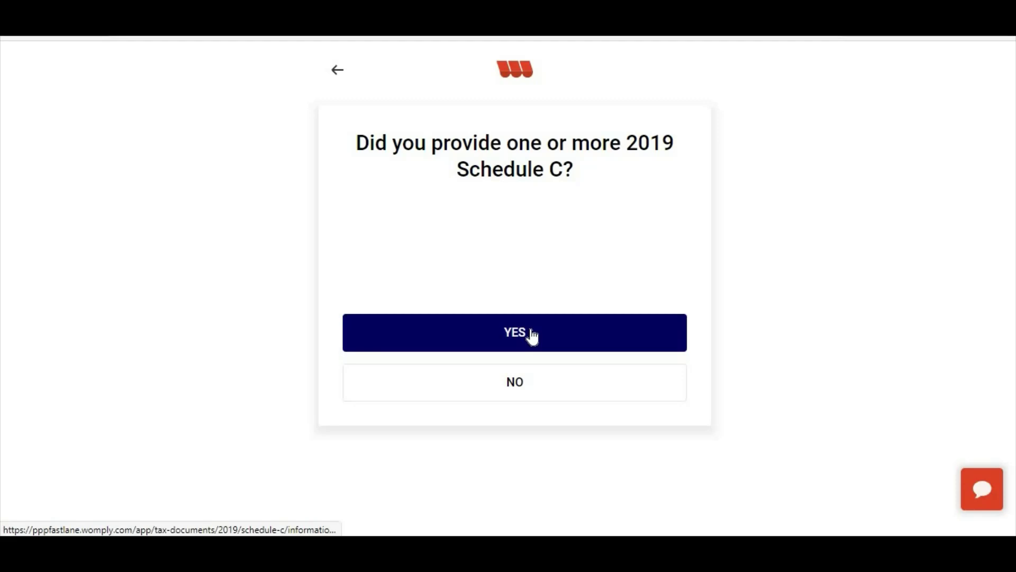
{"action": "left_click", "coordinate": [532, 336]}
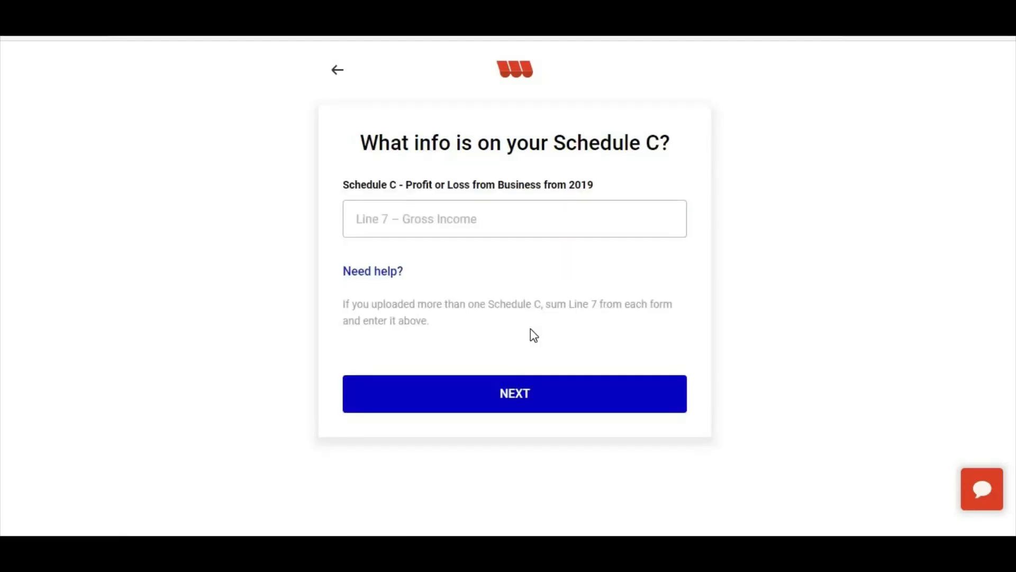
- Confirm the Line 7 gross income field and save the 2019 Schedule C information
{"action": "left_click", "coordinate": [541, 225]}
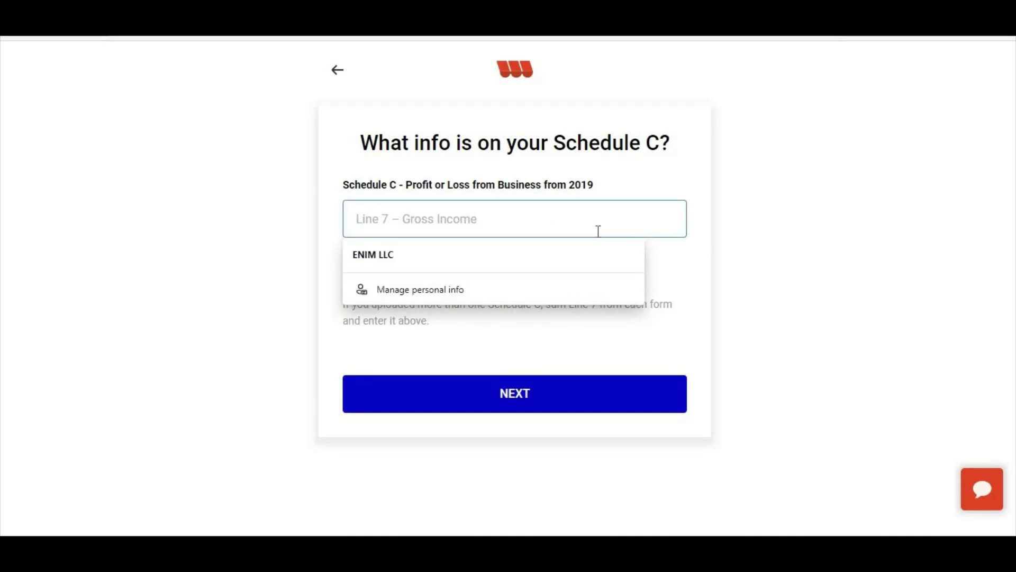
{"action": "left_click", "coordinate": [693, 267]}
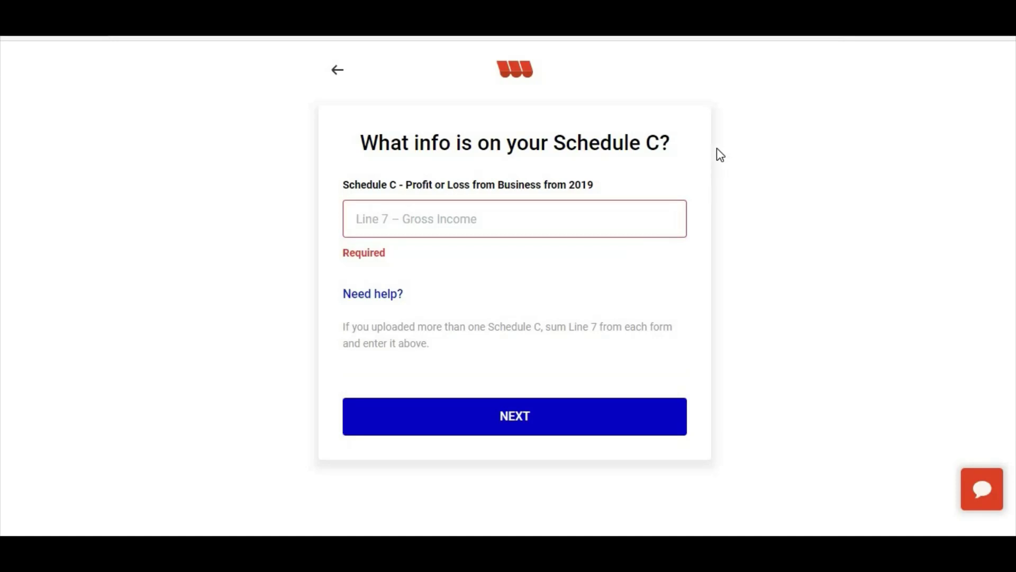
{"action": "left_click", "coordinate": [499, 431]}
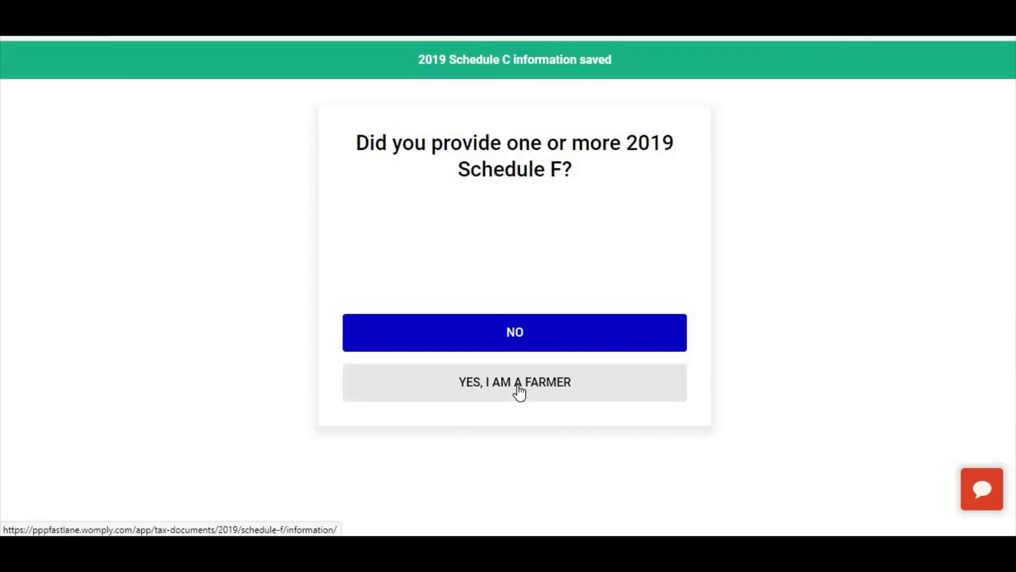
- Answer NO for 2019 Schedule F and select Self-employed as your description
{"action": "left_click", "coordinate": [551, 344]}
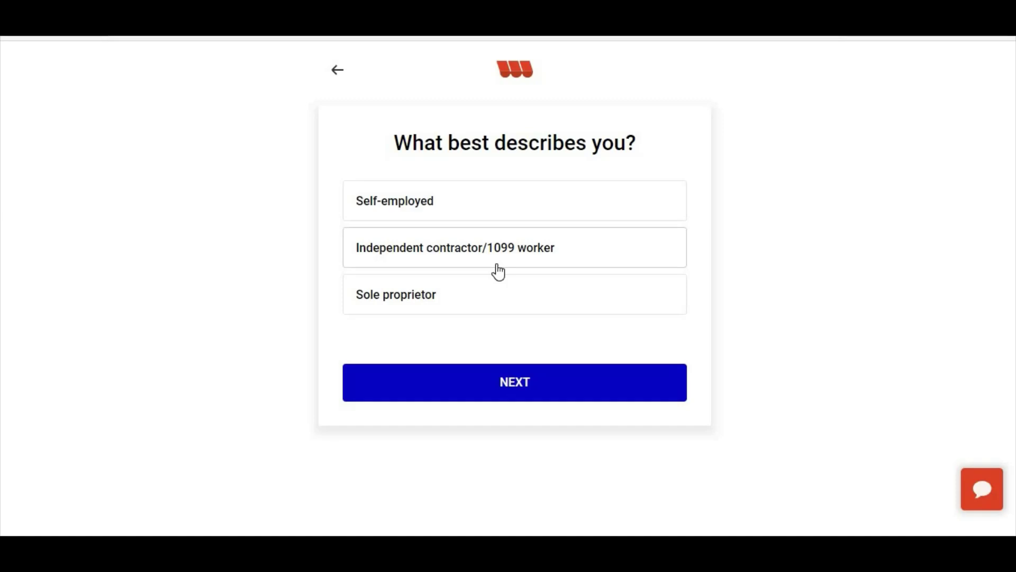
{"action": "left_click", "coordinate": [505, 217]}
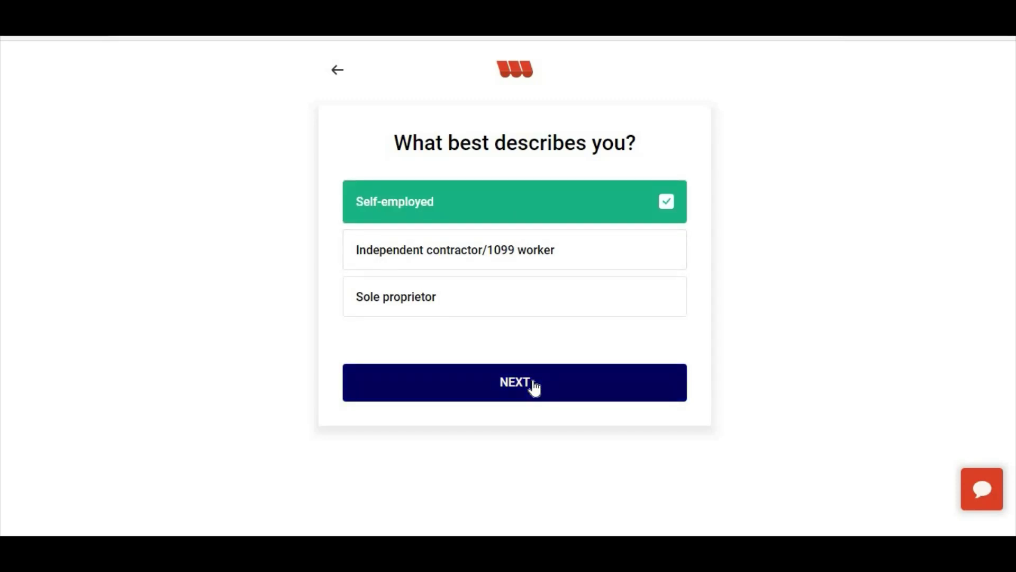
{"action": "left_click", "coordinate": [528, 377]}
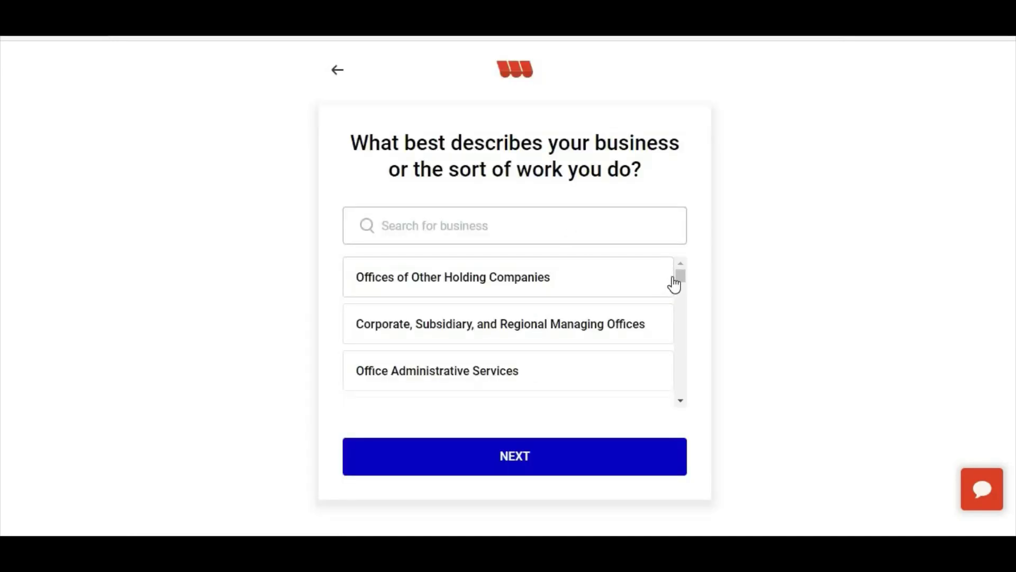
- Find and select 'All Other Support Activities for Transportation' in the business-type list
{"action": "scroll", "coordinate": [682, 275], "scroll_direction": "down", "scroll_amount": 10}
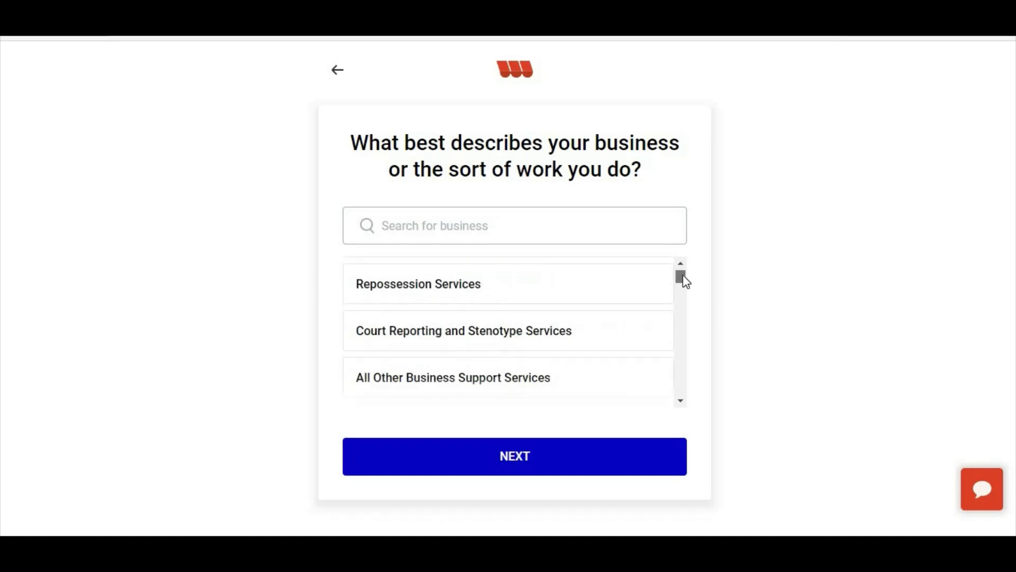
{"action": "scroll", "coordinate": [683, 274], "scroll_direction": "up", "scroll_amount": 10}
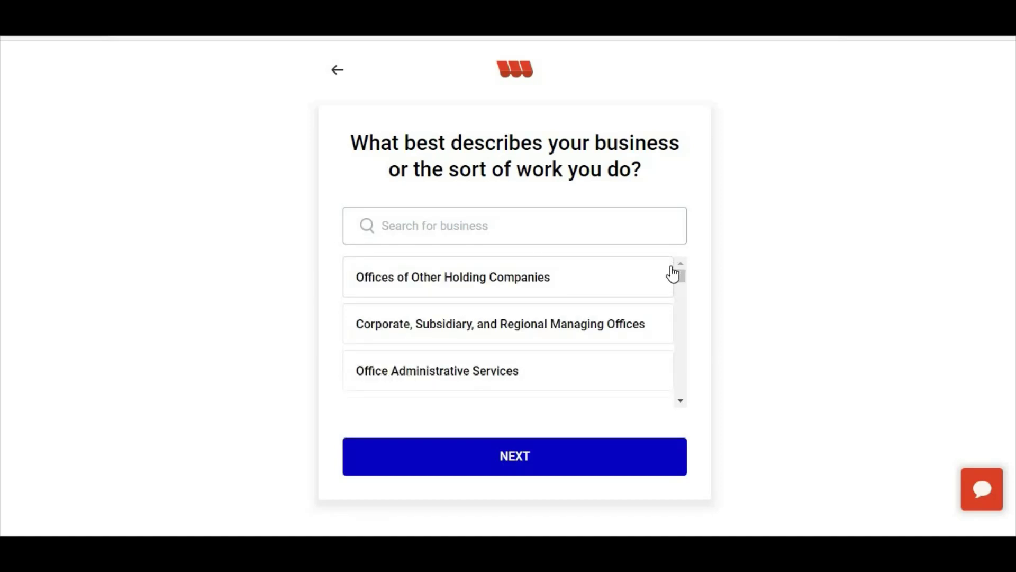
{"action": "scroll", "coordinate": [633, 343], "scroll_direction": "down", "scroll_amount": 1}
{"action": "scroll", "coordinate": [632, 343], "scroll_direction": "up", "scroll_amount": 1}
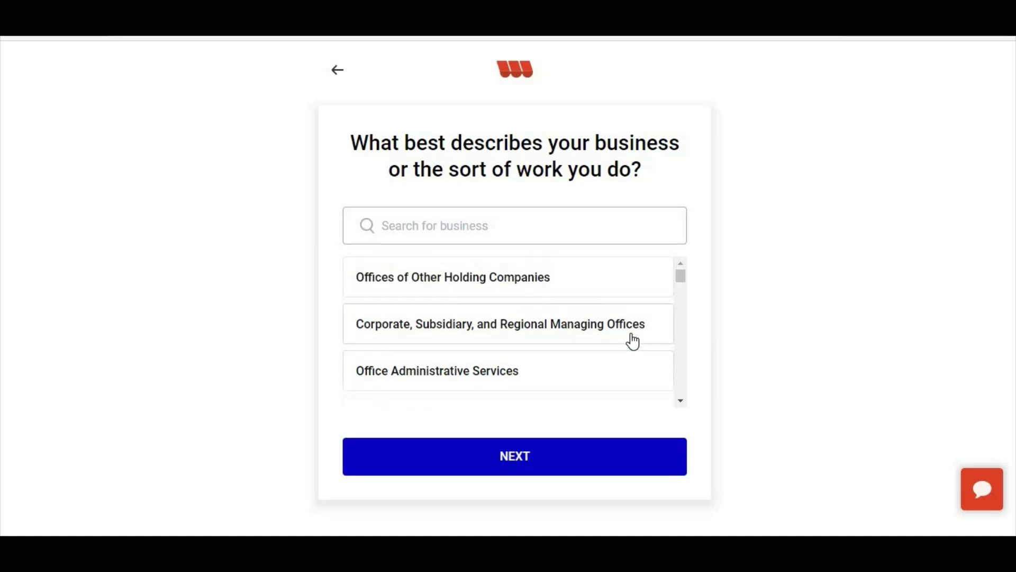
{"action": "scroll", "coordinate": [631, 341], "scroll_direction": "down", "scroll_amount": 1}
{"action": "scroll", "coordinate": [632, 336], "scroll_direction": "up", "scroll_amount": 1}
{"action": "scroll", "coordinate": [635, 330], "scroll_direction": "down", "scroll_amount": 4}
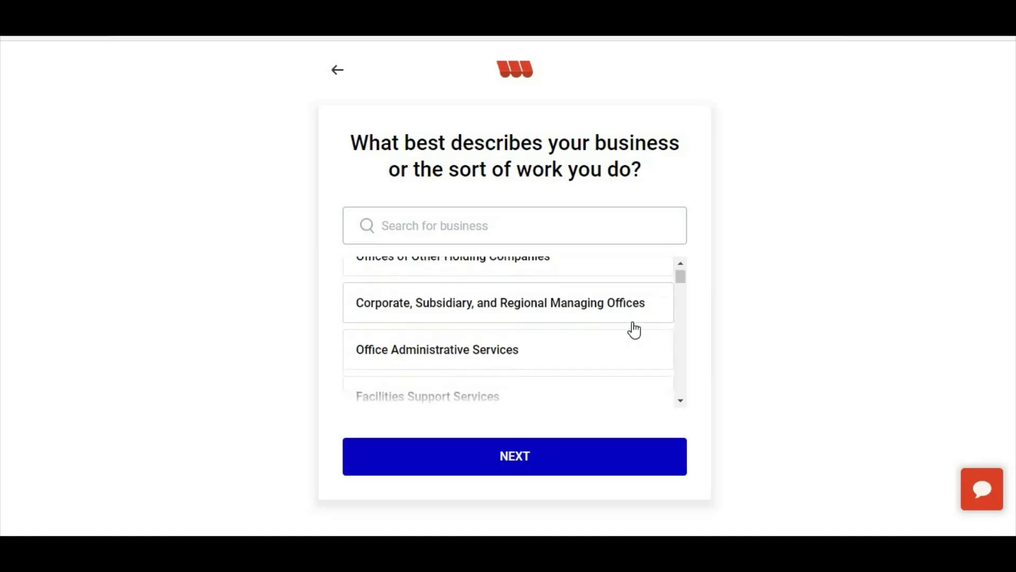
{"action": "scroll", "coordinate": [633, 327], "scroll_direction": "down", "scroll_amount": 6}
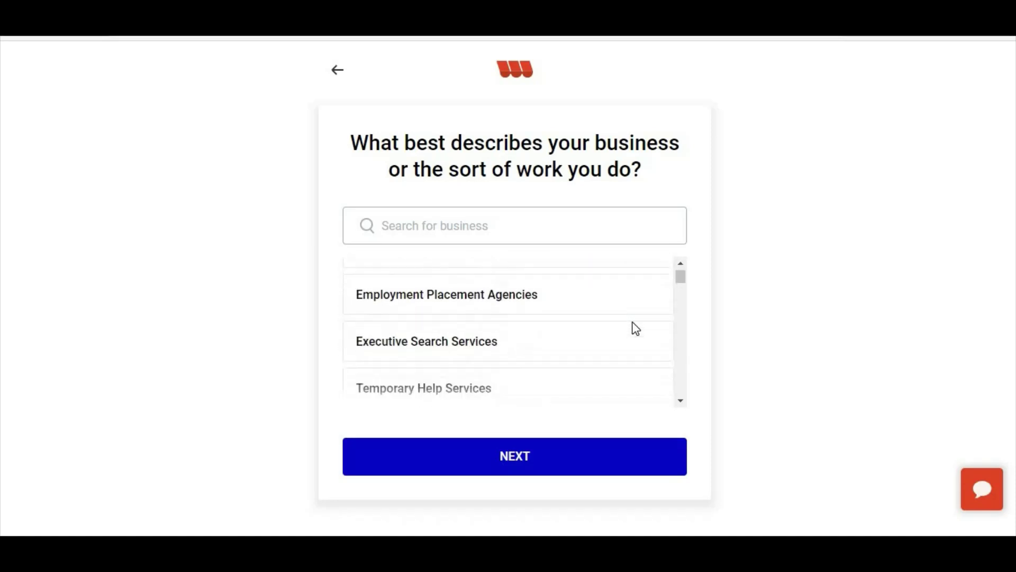
{"action": "scroll", "coordinate": [632, 329], "scroll_direction": "up", "scroll_amount": 10}
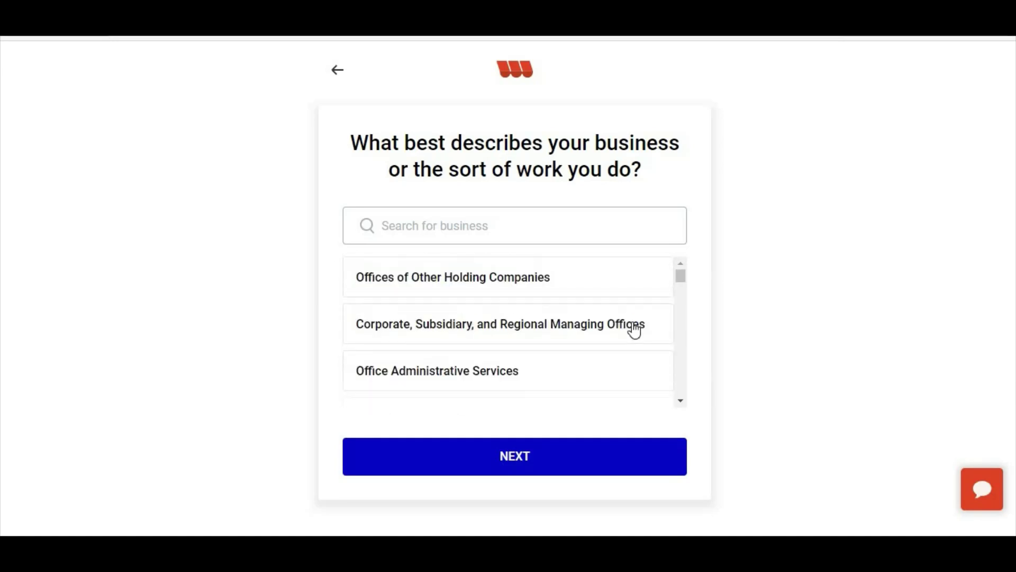
{"action": "scroll", "coordinate": [636, 331], "scroll_direction": "down", "scroll_amount": 15}
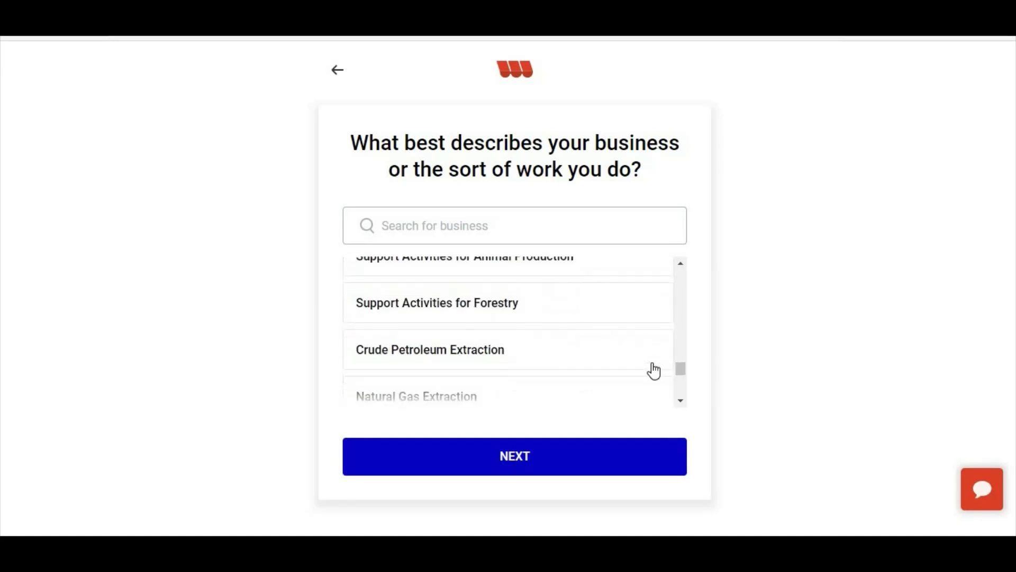
{"action": "scroll", "coordinate": [654, 370], "scroll_direction": "down", "scroll_amount": 15}
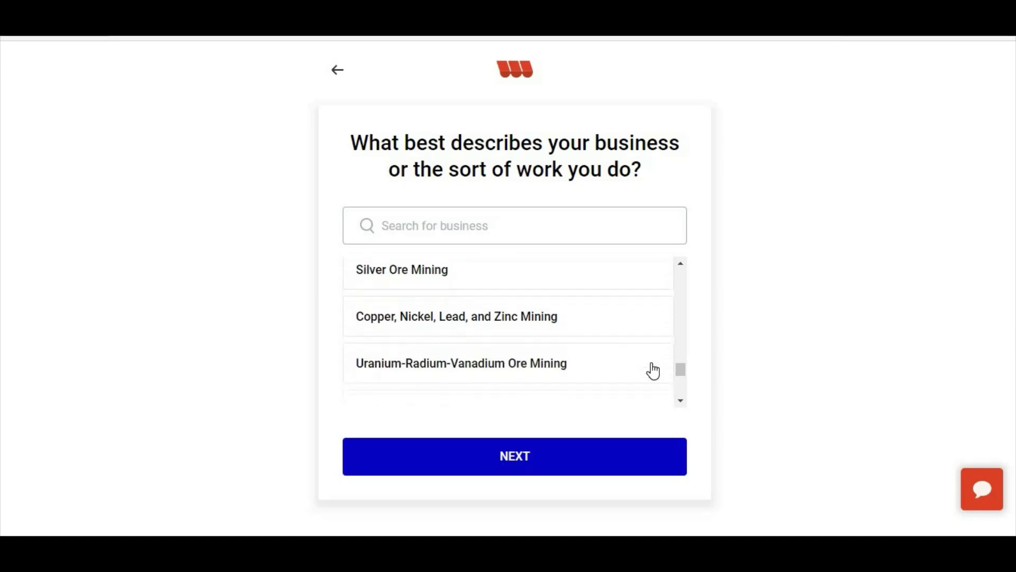
{"action": "scroll", "coordinate": [653, 371], "scroll_direction": "down", "scroll_amount": 1}
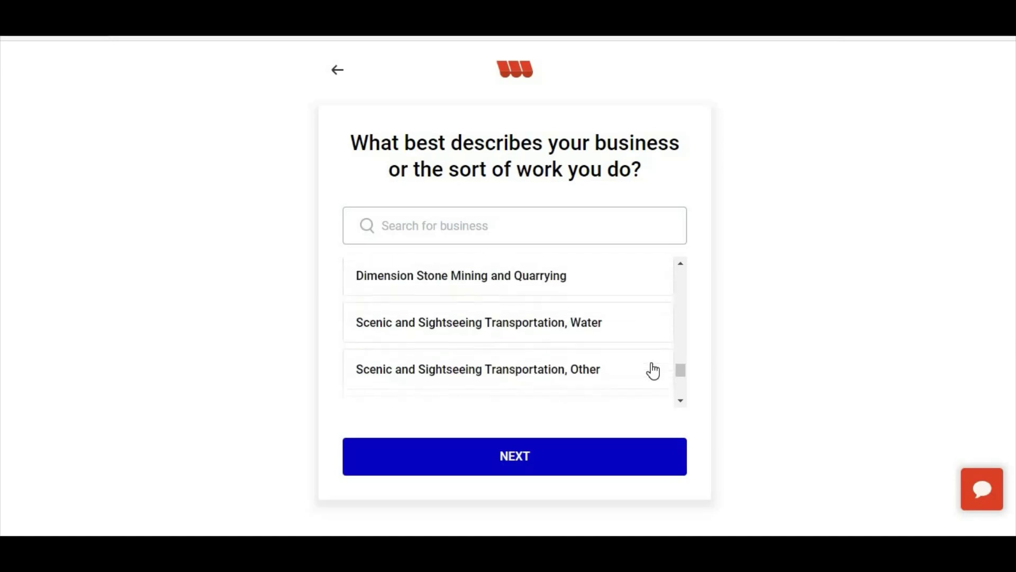
{"action": "scroll", "coordinate": [653, 371], "scroll_direction": "down", "scroll_amount": 2}
{"action": "scroll", "coordinate": [653, 371], "scroll_direction": "down", "scroll_amount": 3}
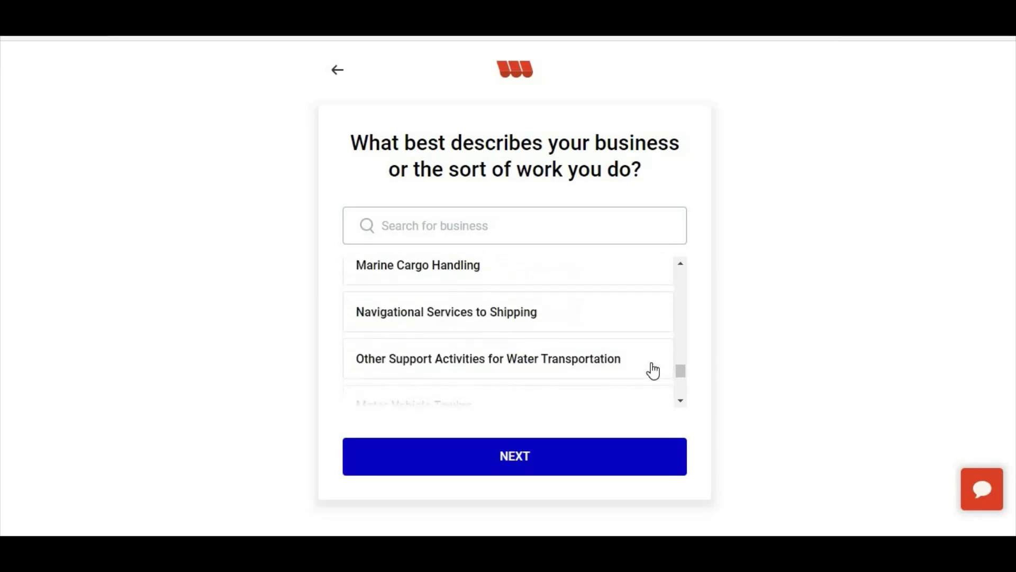
{"action": "scroll", "coordinate": [654, 370], "scroll_direction": "up", "scroll_amount": 1}
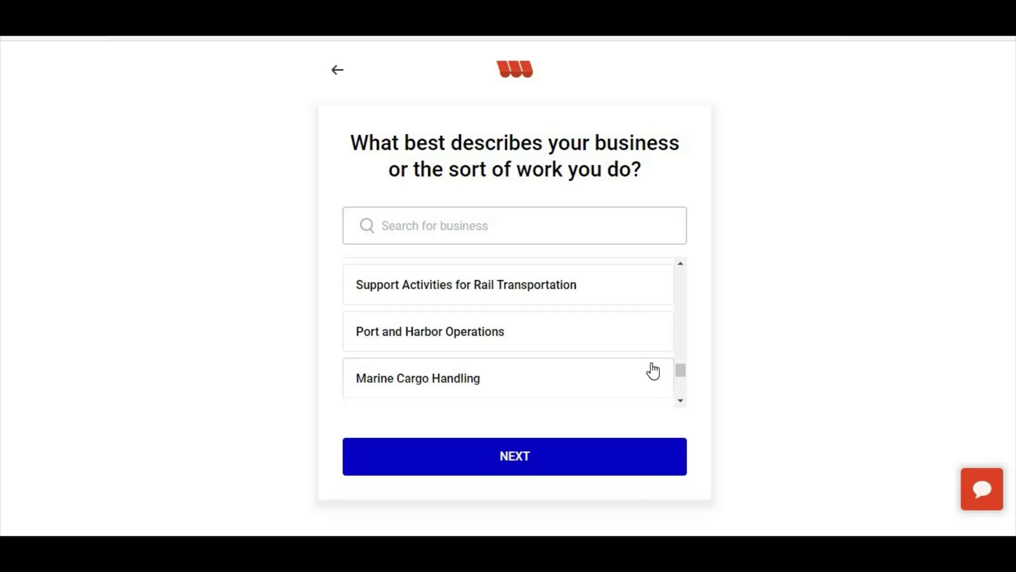
{"action": "scroll", "coordinate": [653, 371], "scroll_direction": "up", "scroll_amount": 1}
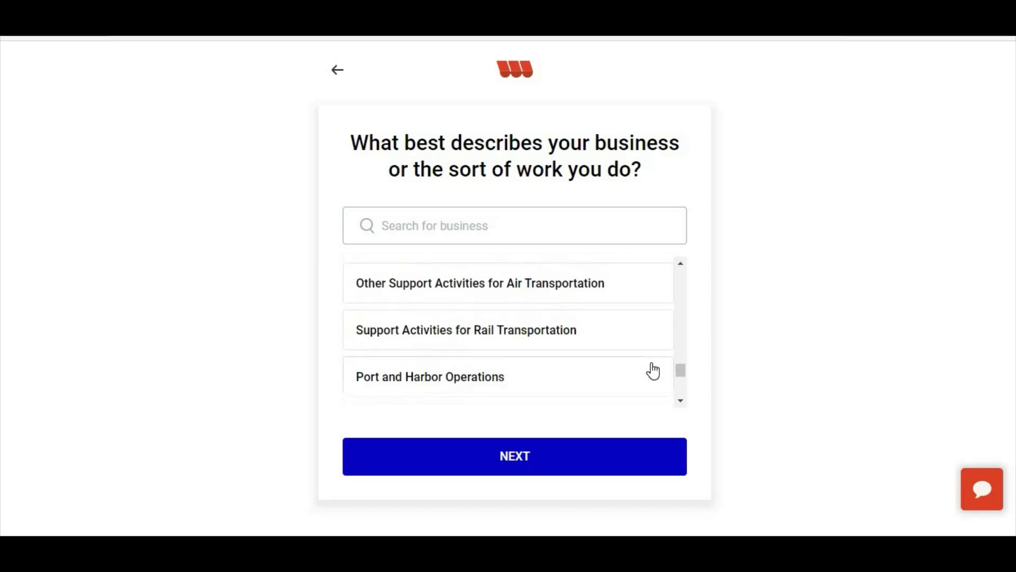
{"action": "scroll", "coordinate": [654, 371], "scroll_direction": "up", "scroll_amount": 1}
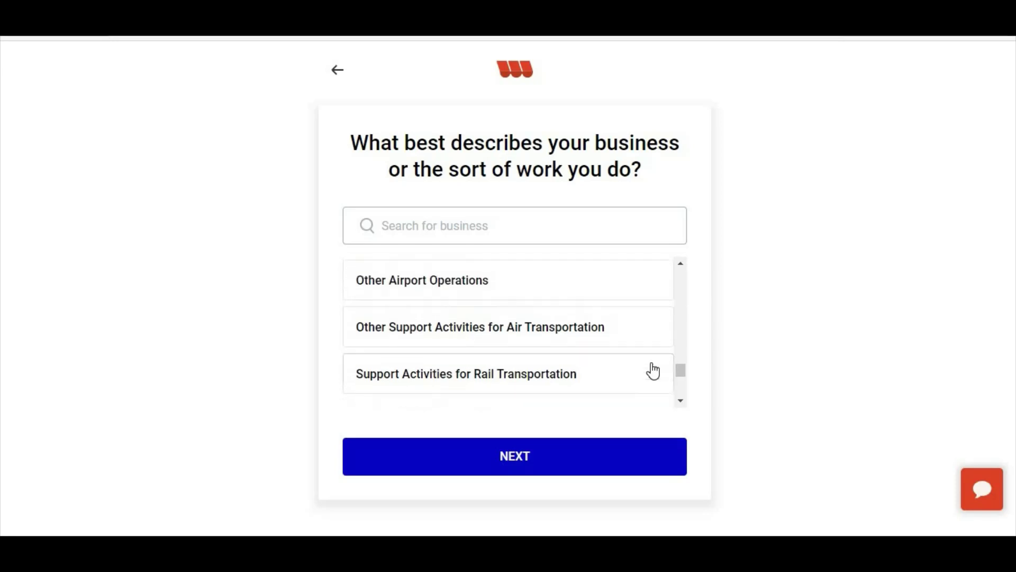
{"action": "scroll", "coordinate": [654, 370], "scroll_direction": "up", "scroll_amount": 1}
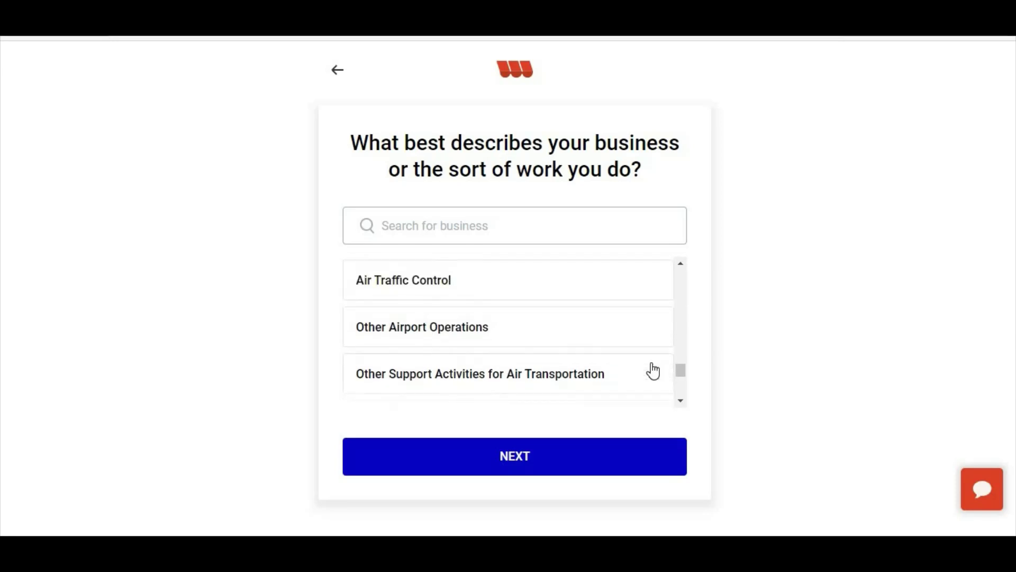
{"action": "scroll", "coordinate": [653, 370], "scroll_direction": "up", "scroll_amount": 1}
{"action": "scroll", "coordinate": [653, 371], "scroll_direction": "down", "scroll_amount": 4}
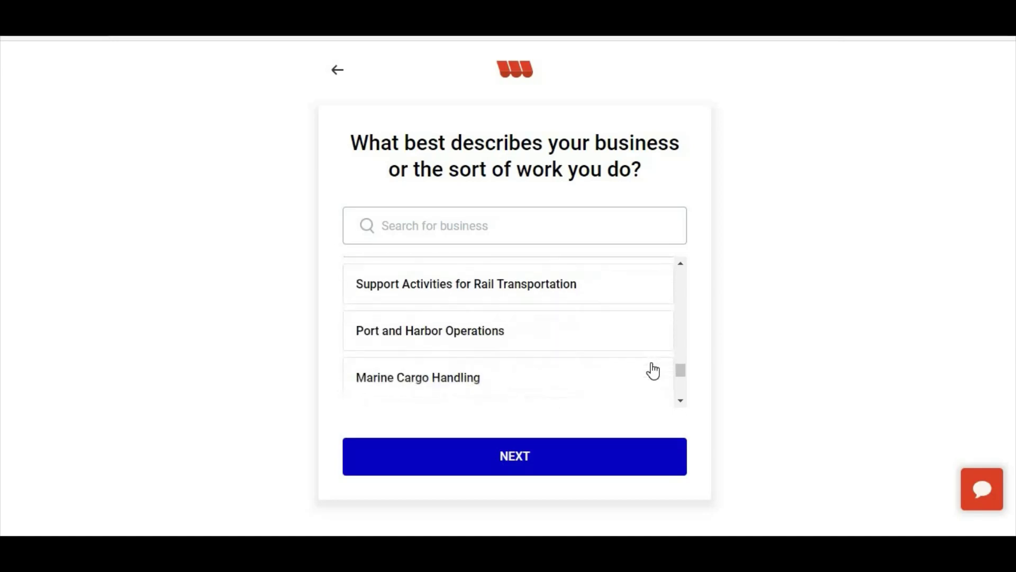
{"action": "scroll", "coordinate": [653, 370], "scroll_direction": "down", "scroll_amount": 5}
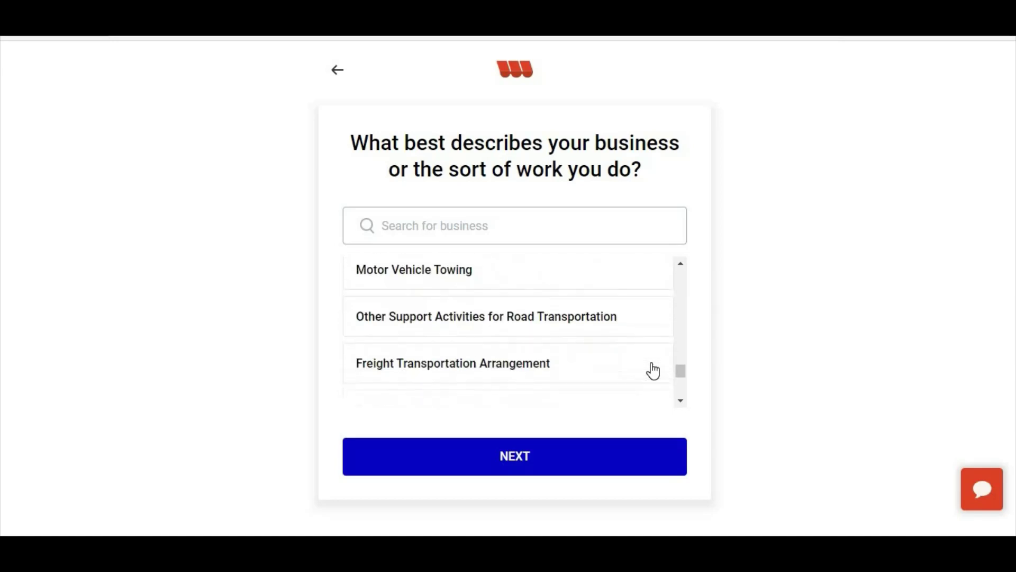
{"action": "scroll", "coordinate": [653, 370], "scroll_direction": "down", "scroll_amount": 1}
{"action": "scroll", "coordinate": [653, 371], "scroll_direction": "down", "scroll_amount": 1}
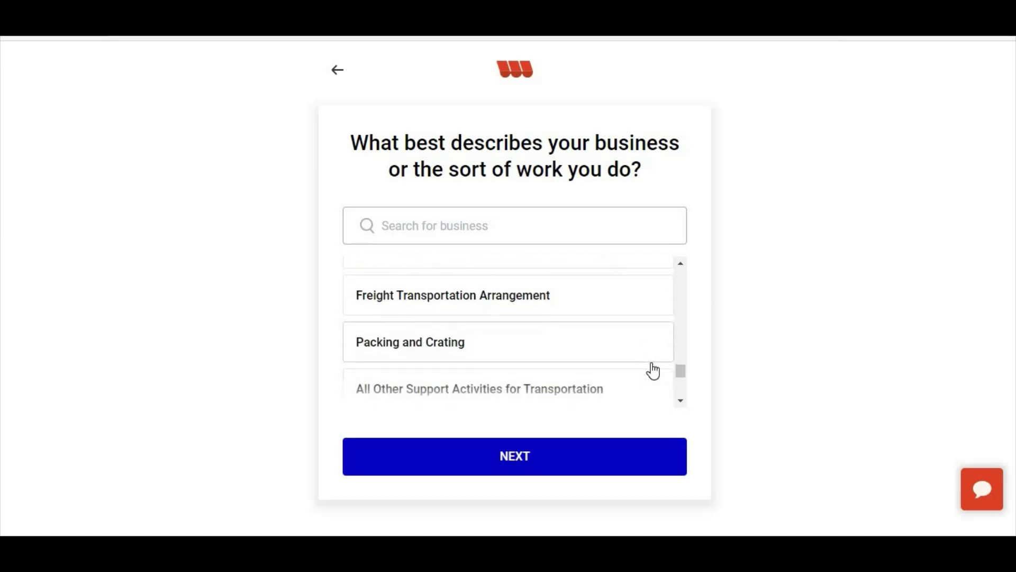
{"action": "scroll", "coordinate": [653, 371], "scroll_direction": "up", "scroll_amount": 1}
{"action": "scroll", "coordinate": [654, 371], "scroll_direction": "down", "scroll_amount": 1}
{"action": "scroll", "coordinate": [654, 371], "scroll_direction": "down", "scroll_amount": 1}
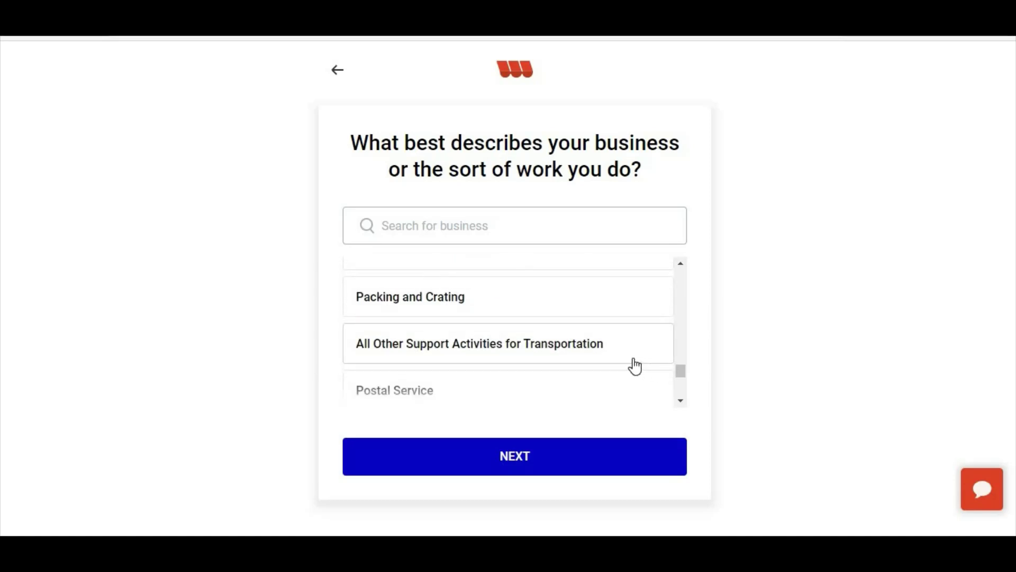
{"action": "scroll", "coordinate": [623, 363], "scroll_direction": "up", "scroll_amount": 3}
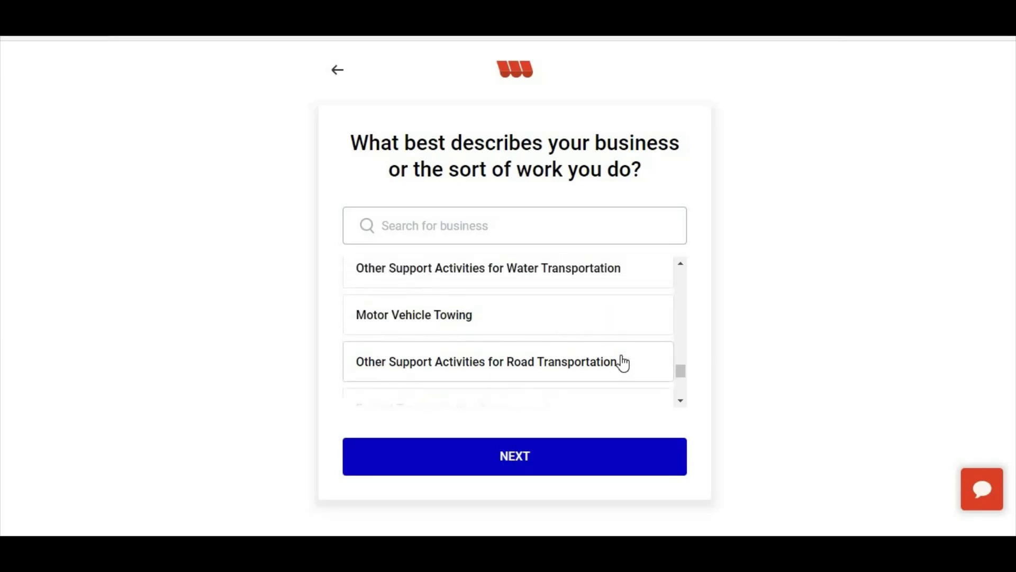
{"action": "scroll", "coordinate": [623, 364], "scroll_direction": "down", "scroll_amount": 3}
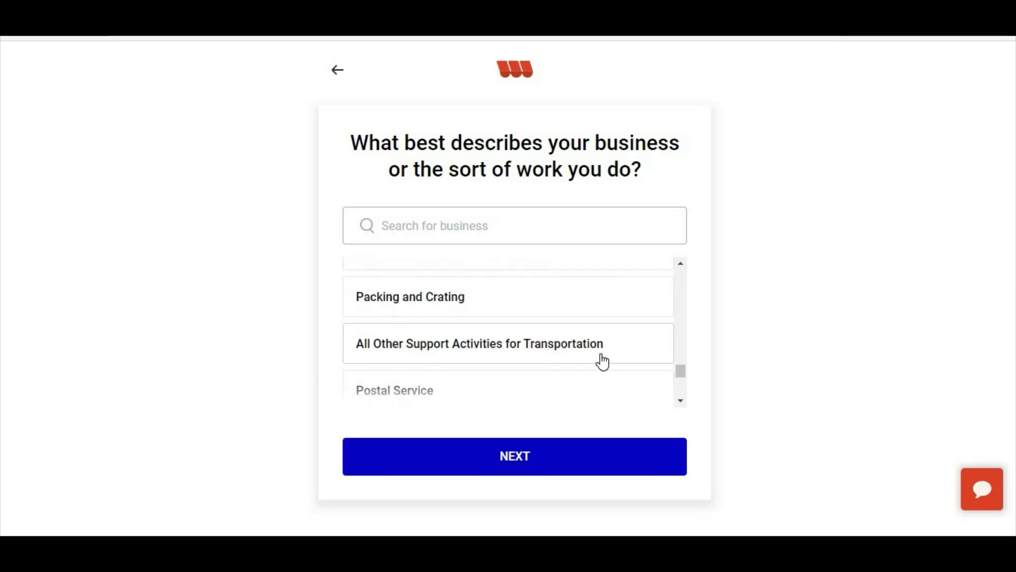
{"action": "left_click", "coordinate": [603, 362]}
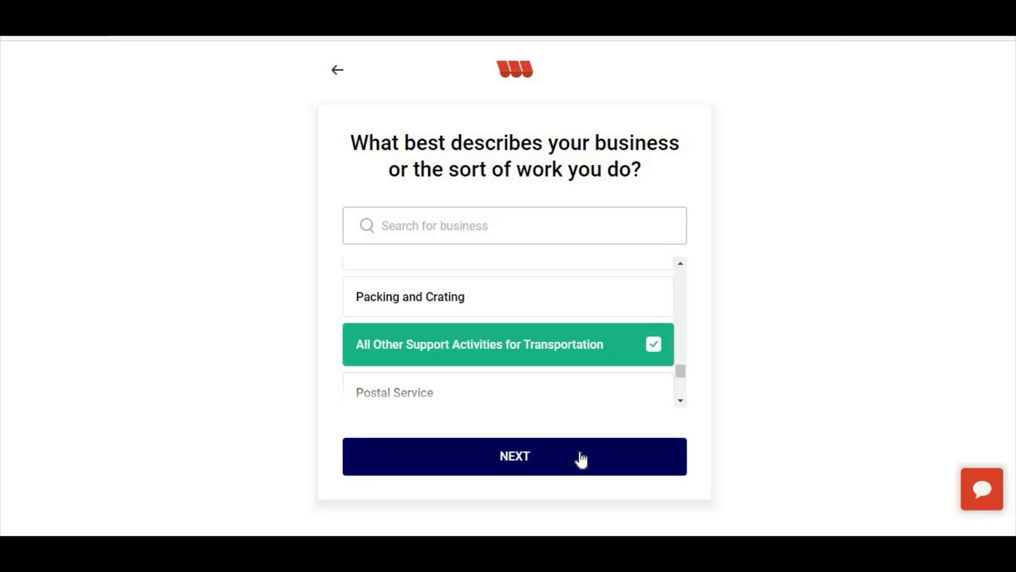
- Submit the business type and continue past the Next steps checklist showing five steps done
{"action": "left_click", "coordinate": [583, 457]}
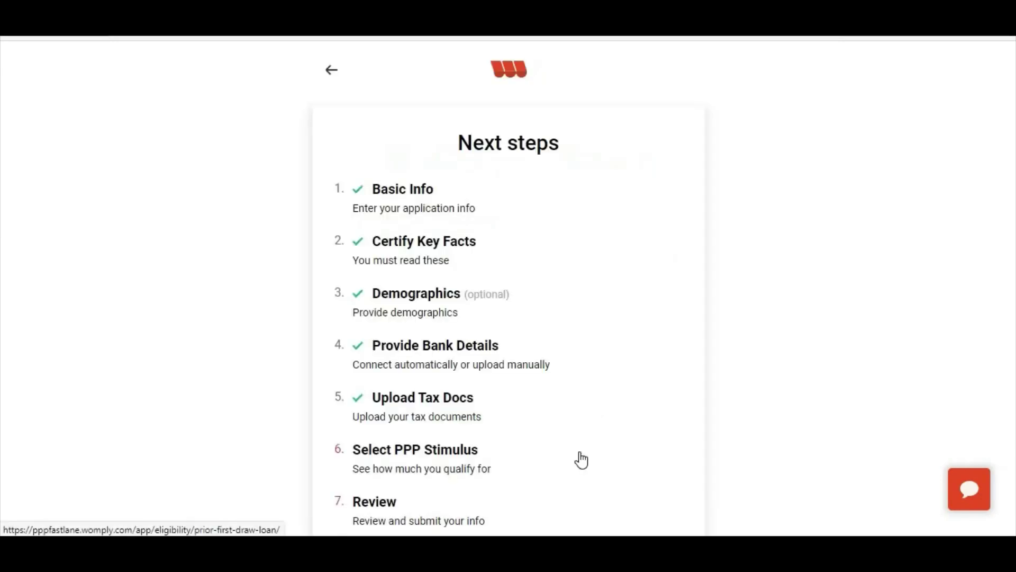
{"action": "scroll", "coordinate": [560, 413], "scroll_direction": "down", "scroll_amount": 2}
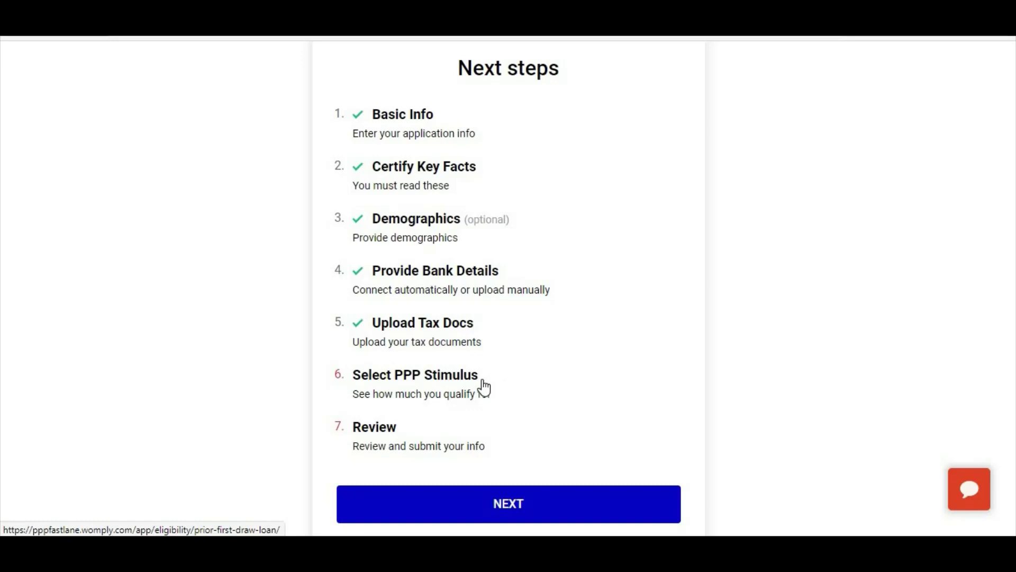
{"action": "key", "text": "Return"}
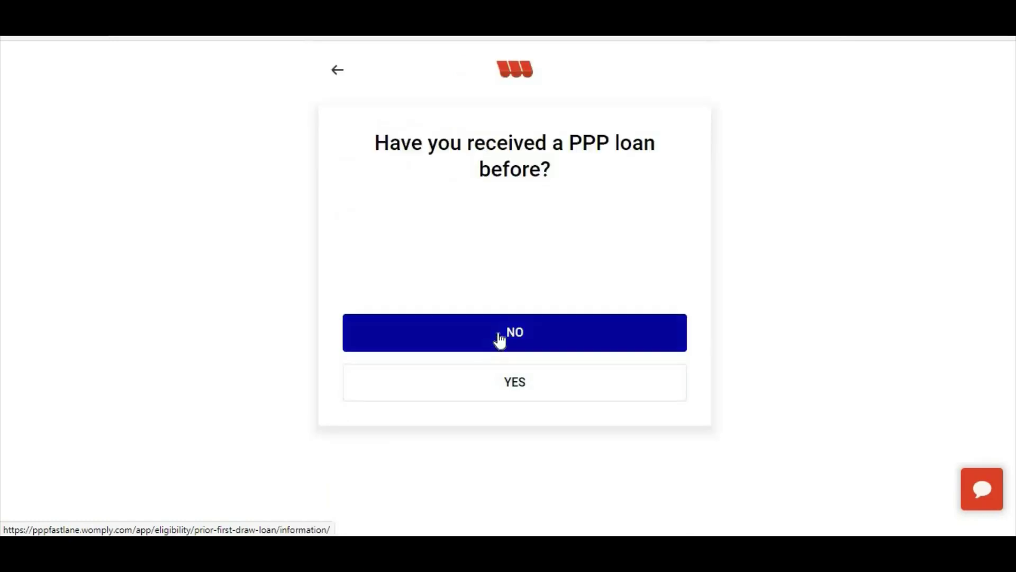
- Answer No to having received a PPP loan before
{"action": "left_click", "coordinate": [501, 339]}
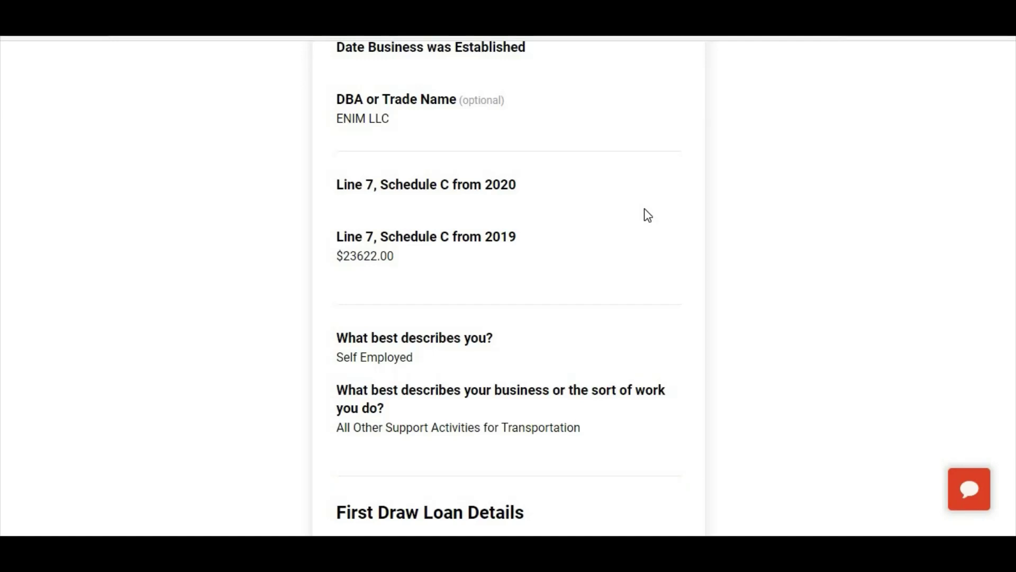
- Review and accept the loan summary of two draws totaling $9842.00
{"action": "scroll", "coordinate": [644, 209], "scroll_direction": "down", "scroll_amount": 4}
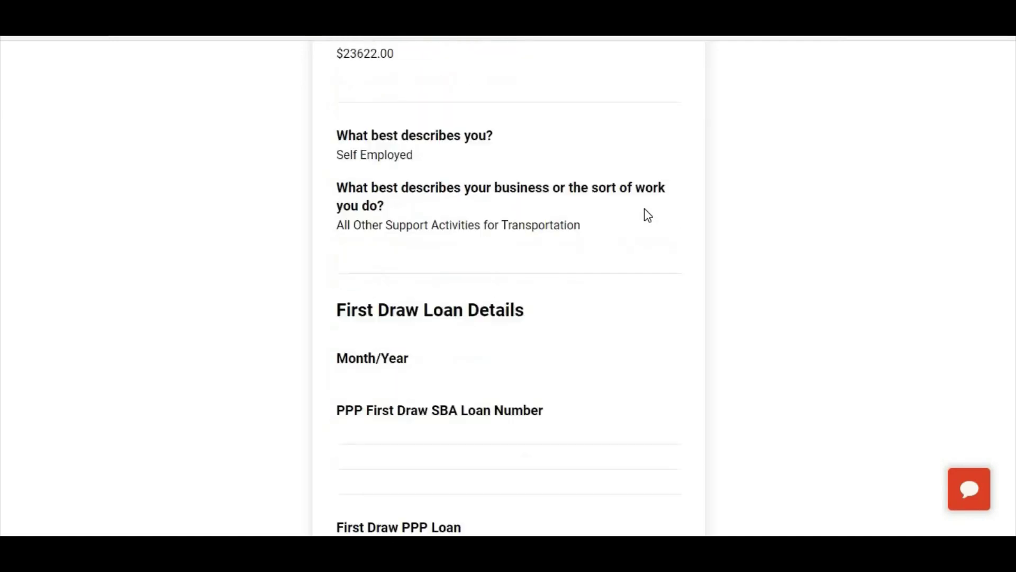
{"action": "scroll", "coordinate": [644, 209], "scroll_direction": "down", "scroll_amount": 5}
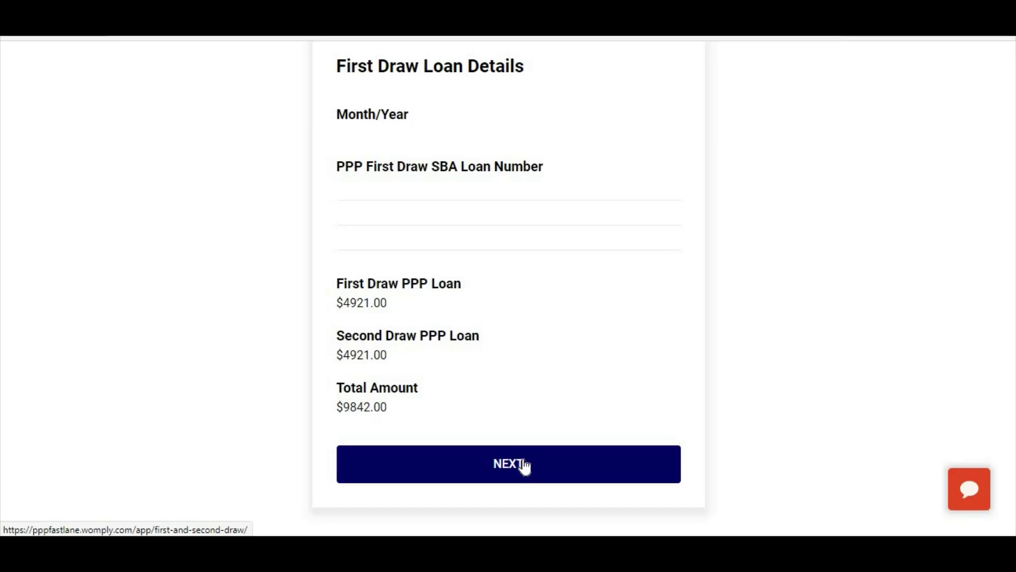
{"action": "left_click", "coordinate": [525, 465]}
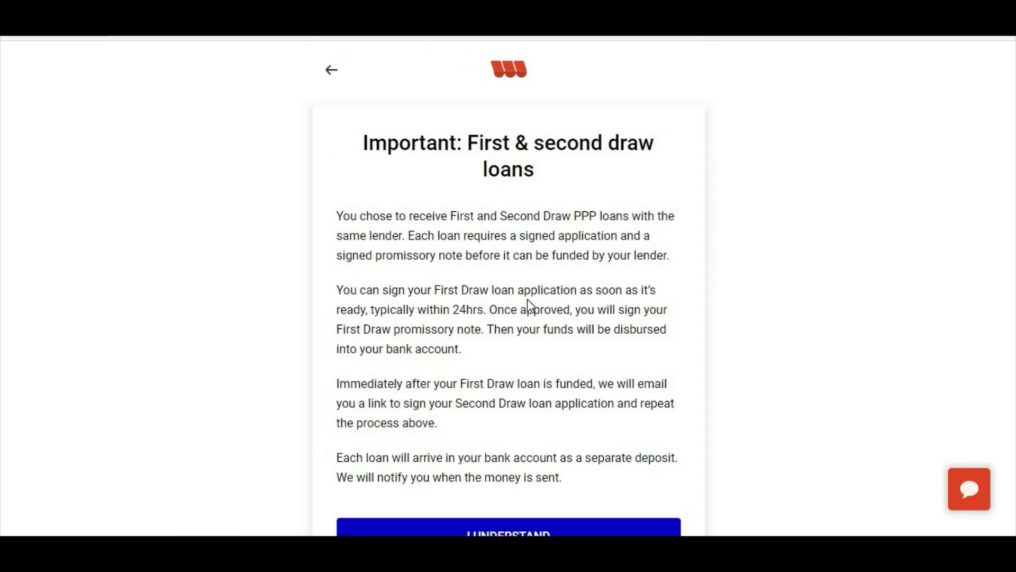
- Acknowledge the two $4921.00 draw loans notice and continue past the six-step Fast Lane overview
{"action": "scroll", "coordinate": [639, 199], "scroll_direction": "down", "scroll_amount": 2}
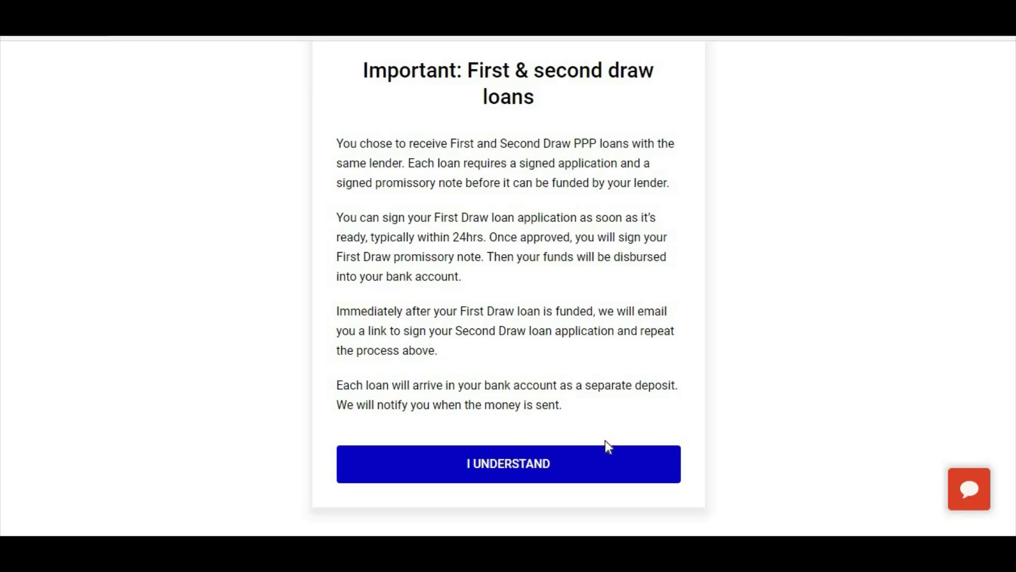
{"action": "left_click", "coordinate": [589, 461]}
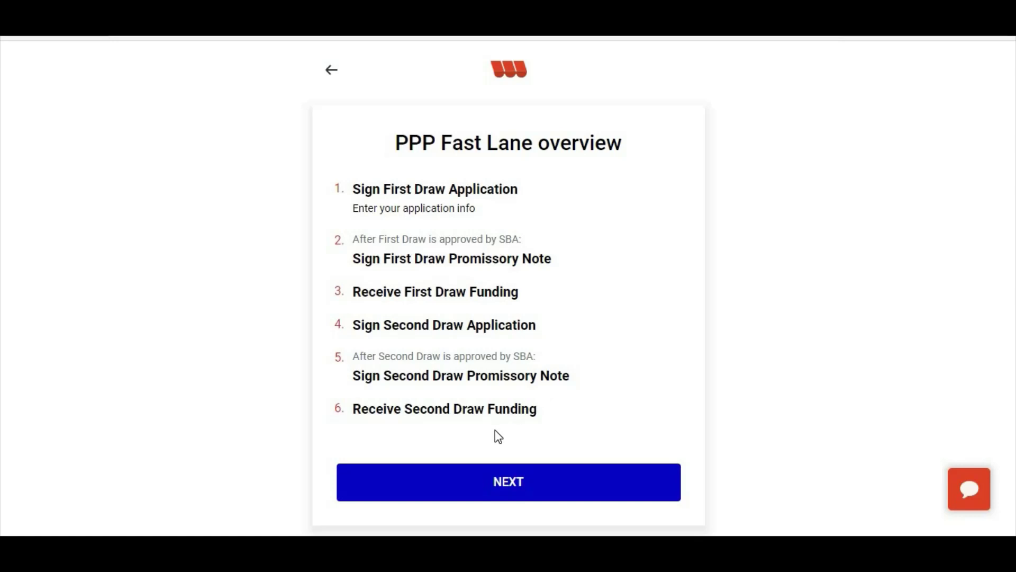
{"action": "left_click", "coordinate": [560, 479]}
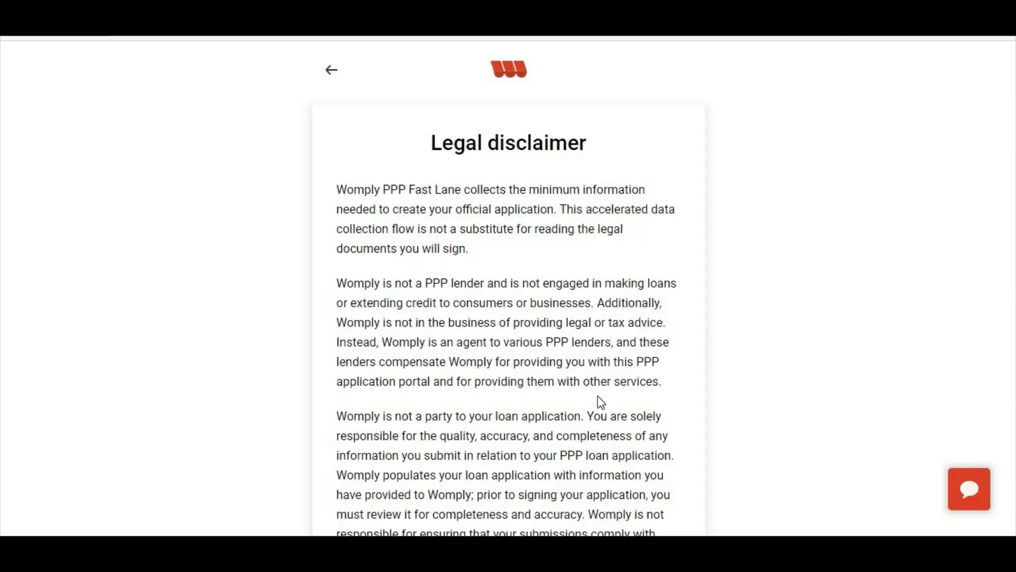
- Read through the legal disclaimer to the end and choose Complete Application
{"action": "scroll", "coordinate": [686, 300], "scroll_direction": "down", "scroll_amount": 2}
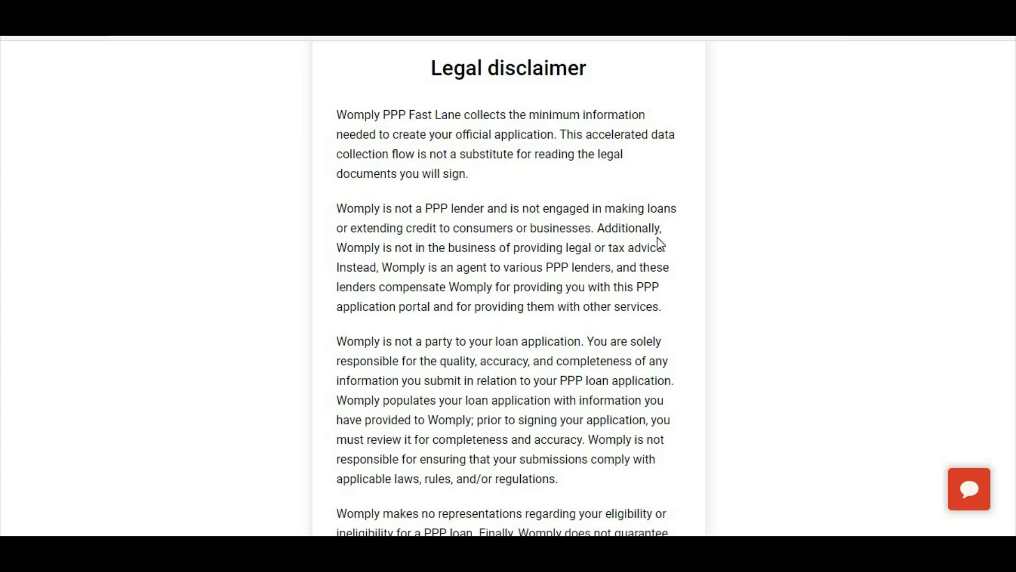
{"action": "scroll", "coordinate": [660, 244], "scroll_direction": "down", "scroll_amount": 3}
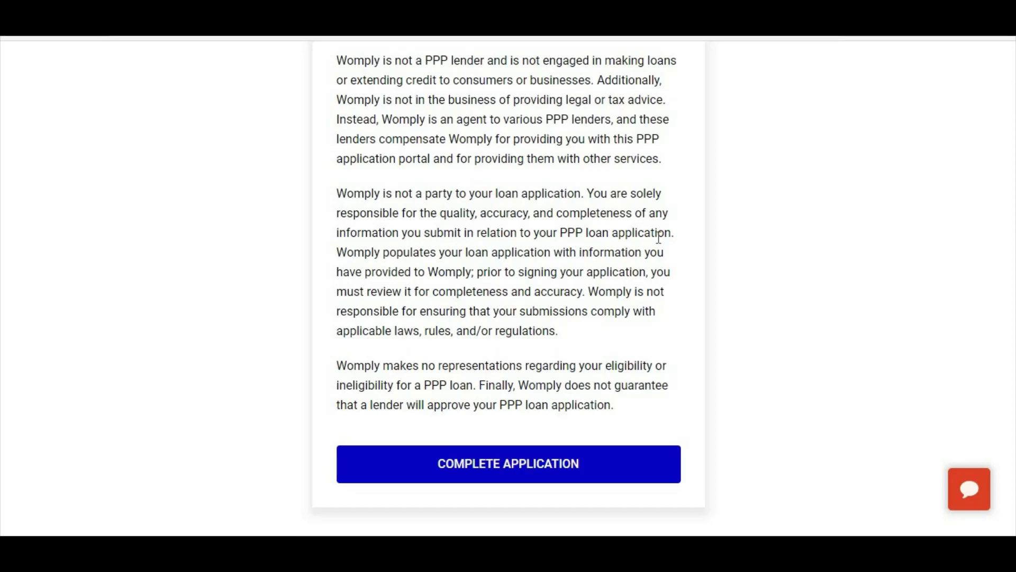
{"action": "left_click", "coordinate": [566, 474]}
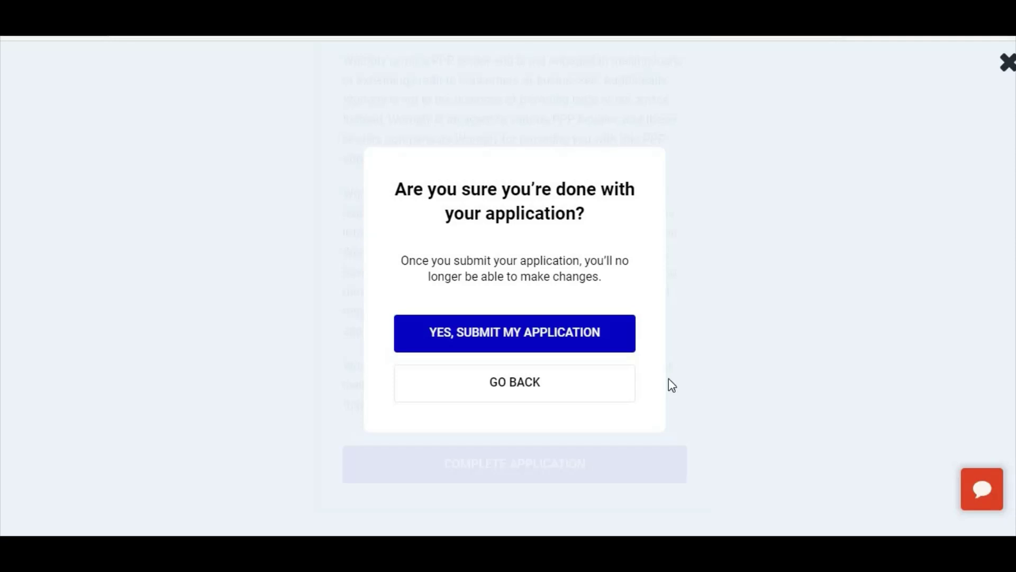
- Confirm 'Yes, submit my application' in the final confirmation dialog
{"action": "left_click", "coordinate": [595, 349]}
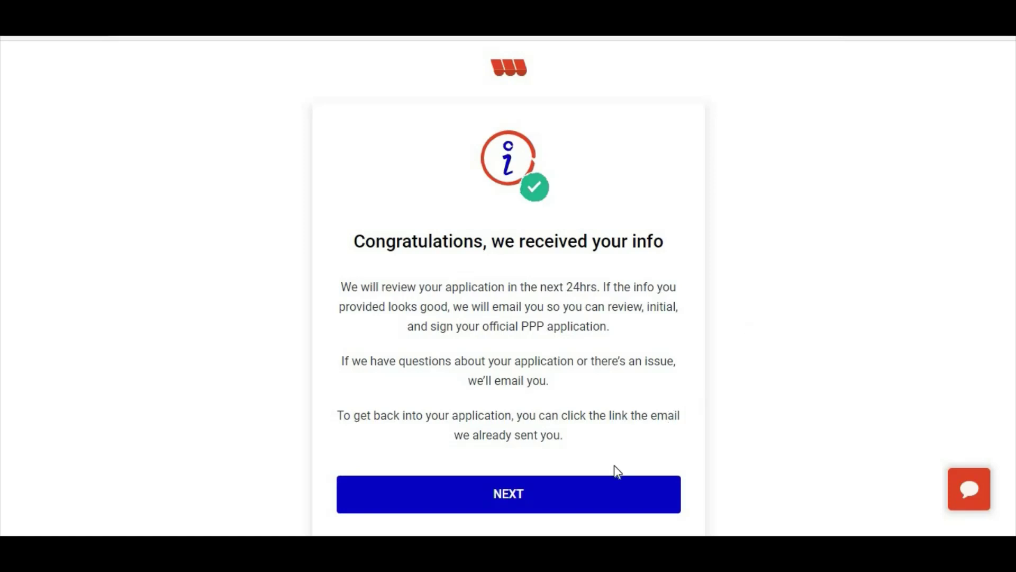
- Continue past the Congratulations page to the $20-per-referral link offer and PPP status
{"action": "left_click", "coordinate": [605, 495]}
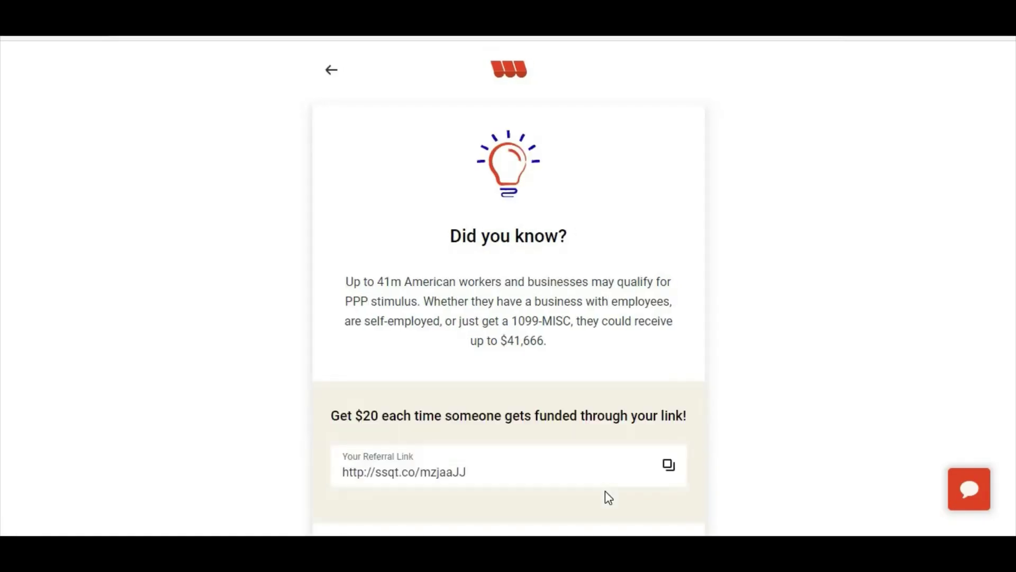
{"action": "scroll", "coordinate": [651, 458], "scroll_direction": "down", "scroll_amount": 1}
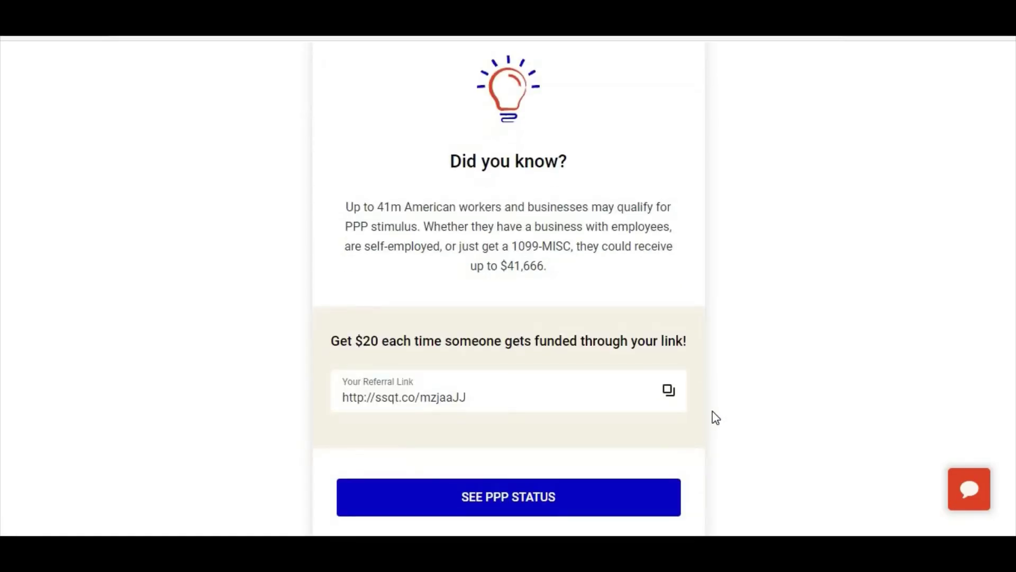